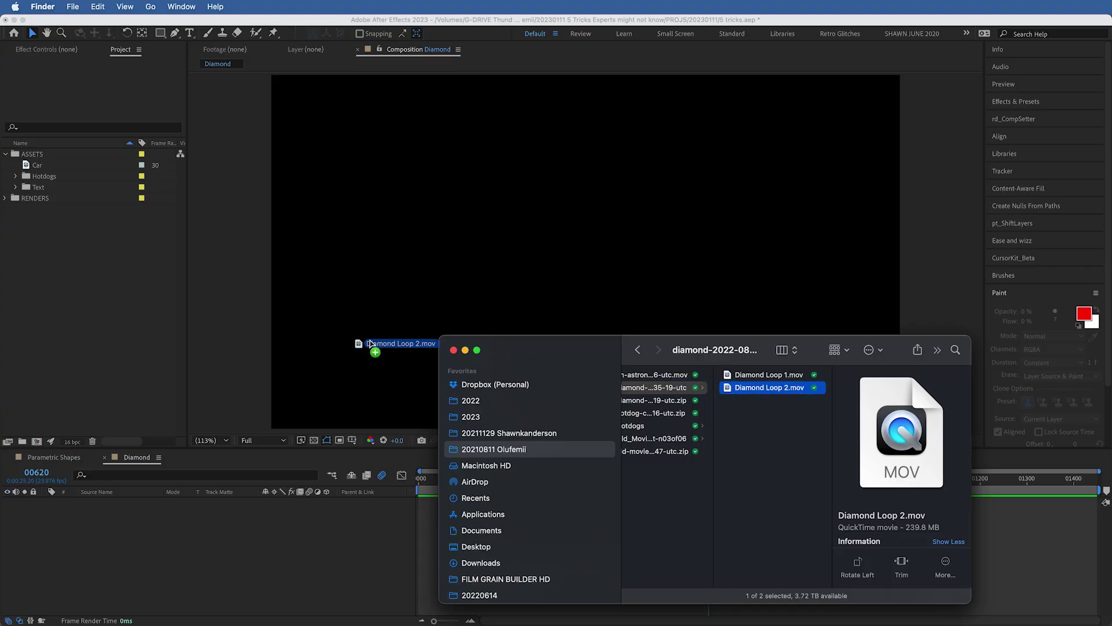
Import Diamond Loop 2.mov, add it as a layer in the Diamond composition, and scrub the timeline to preview it.
drag(107, 319, 106, 321)
drag(49, 199, 512, 264)
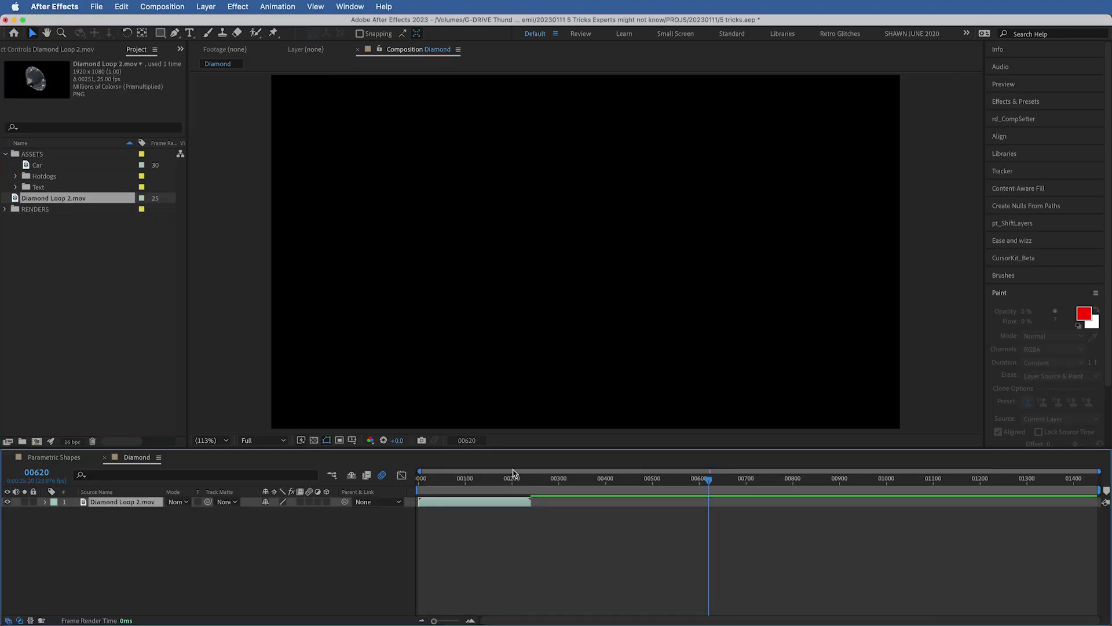
mouse_move(497, 481)
mouse_down()
mouse_move(398, 490)
mouse_move(481, 490)
mouse_up()
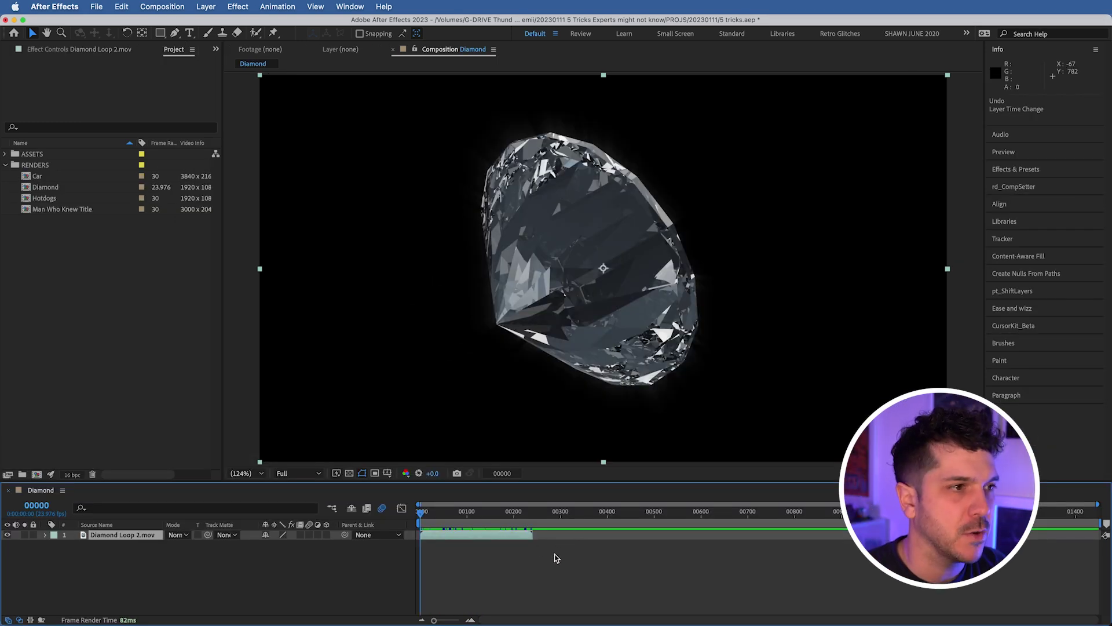
Duplicate the Diamond Loop 2.mov layer six times and start lining the copies up end to end along the timeline.
key(super+d)
key(super+d)
key(super+d)
key(super+d)
key(super+d)
key(super+d)
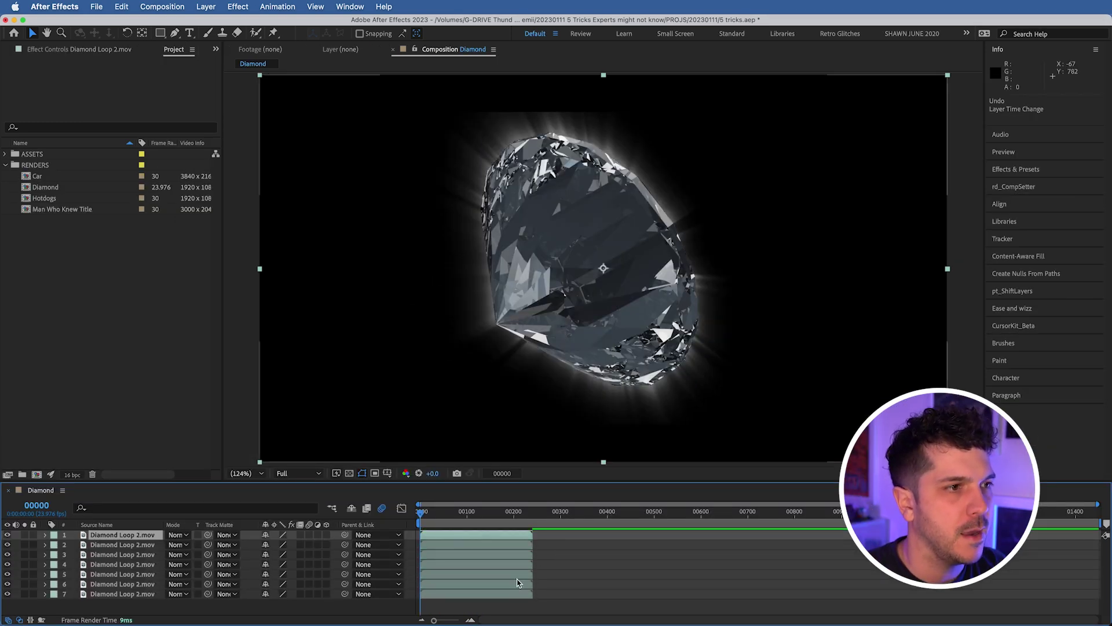
click(509, 580)
shift+click(504, 536)
drag(504, 535, 610, 534)
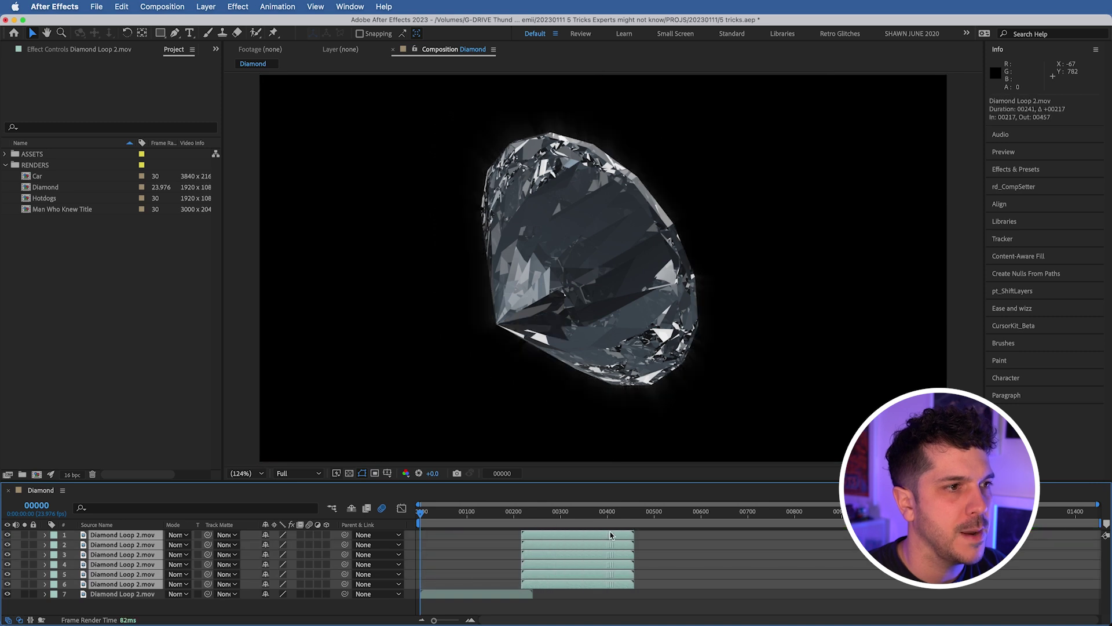
drag(622, 534, 620, 534)
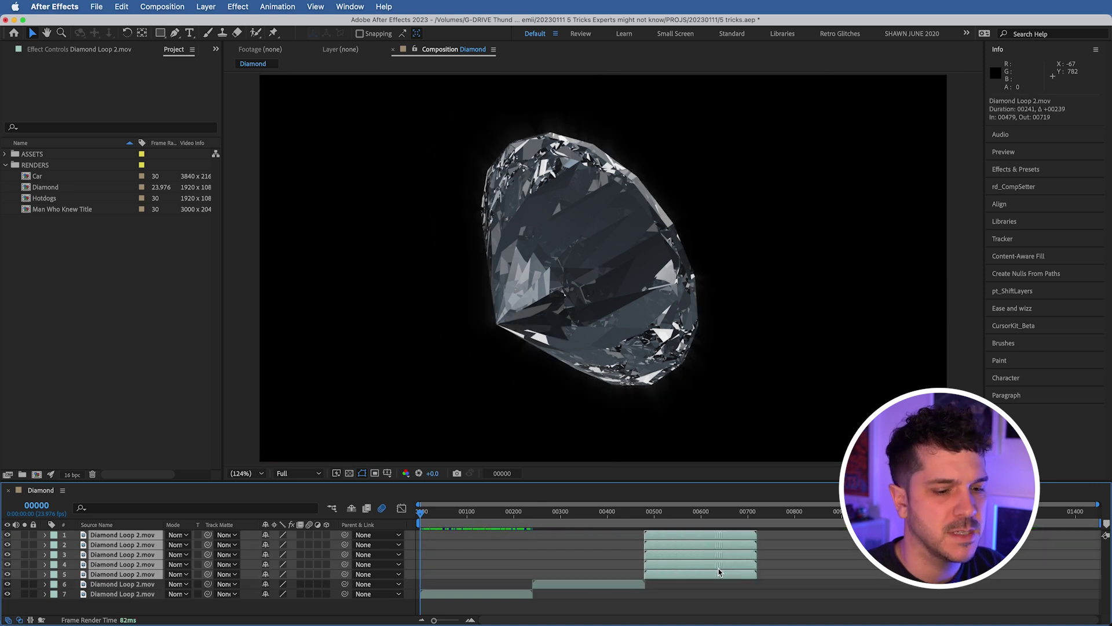
click(825, 590)
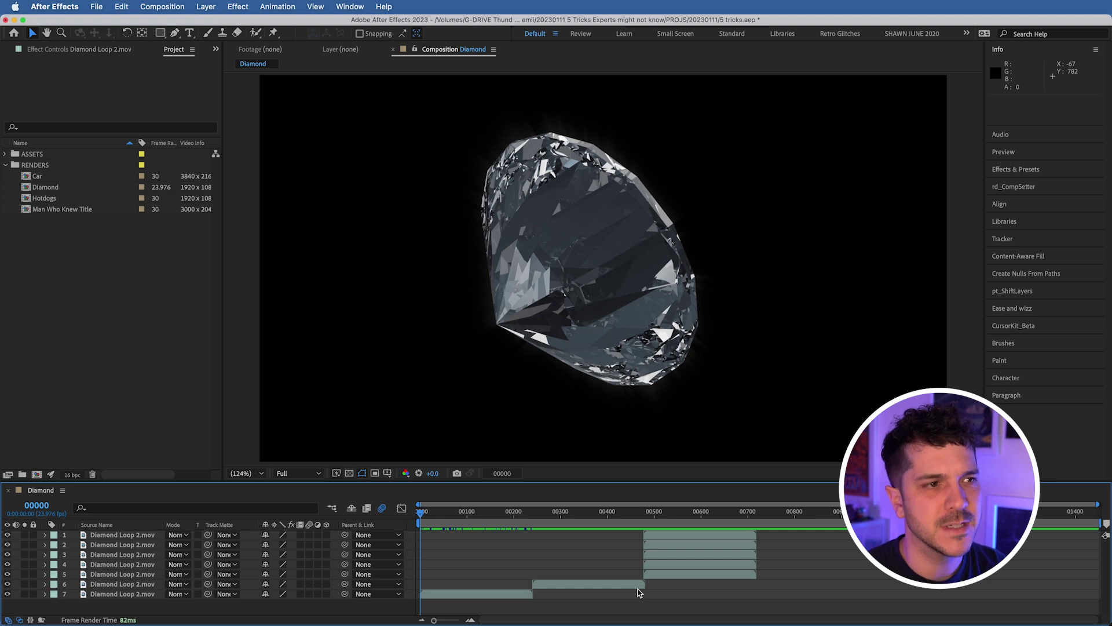
Delete the six duplicated diamond layers, keeping only the original Diamond Loop 2.mov layer at the start of the timeline.
click(681, 576)
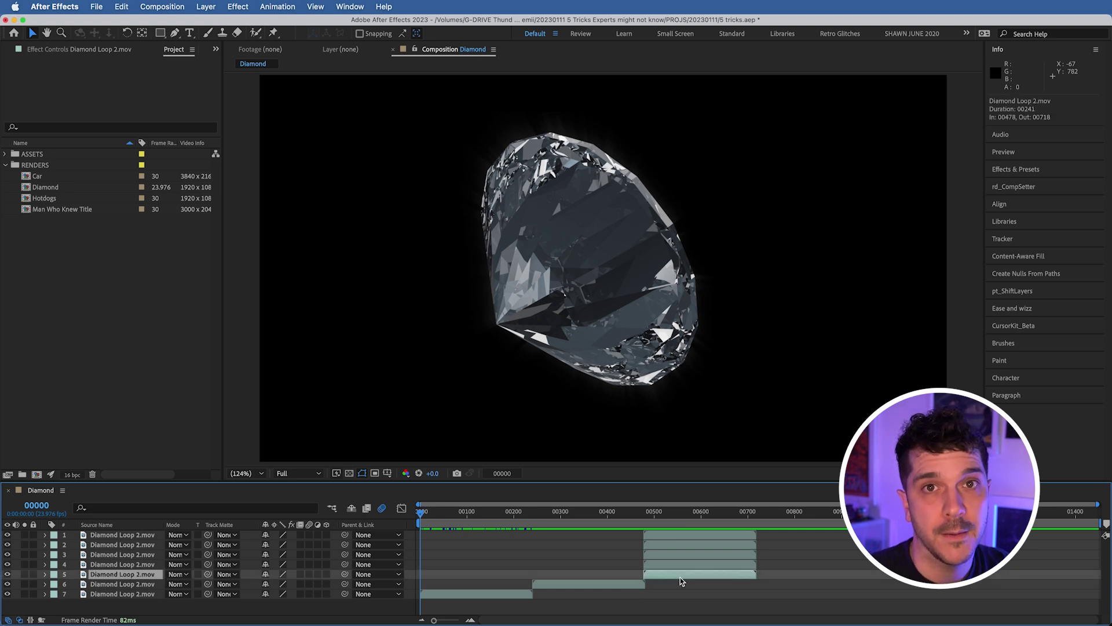
click(636, 585)
shift+click(672, 536)
key(Delete)
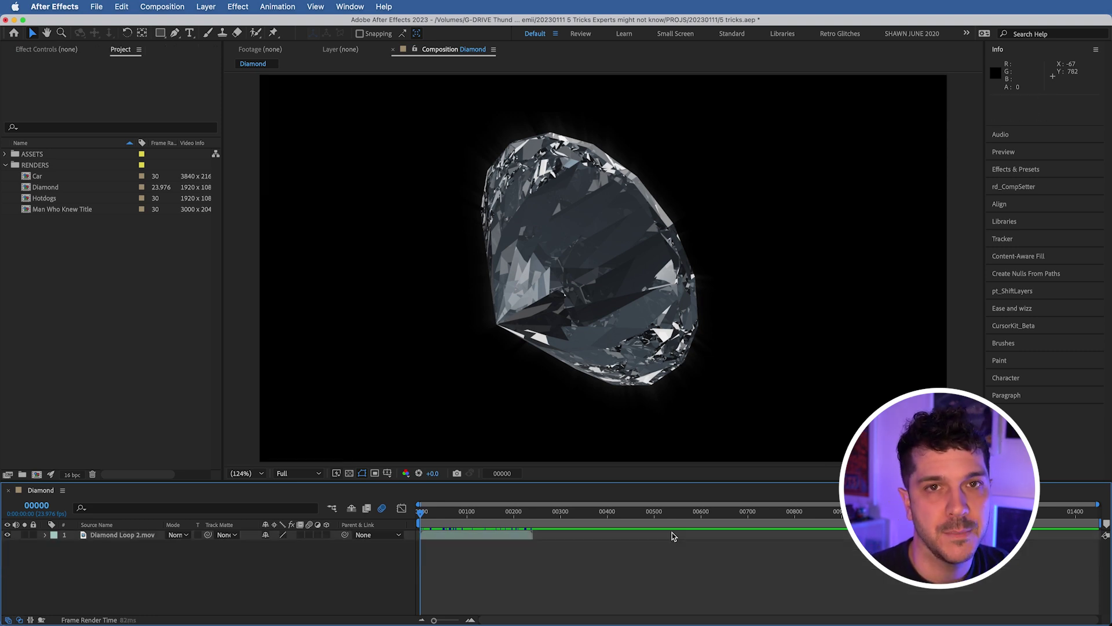
click(672, 536)
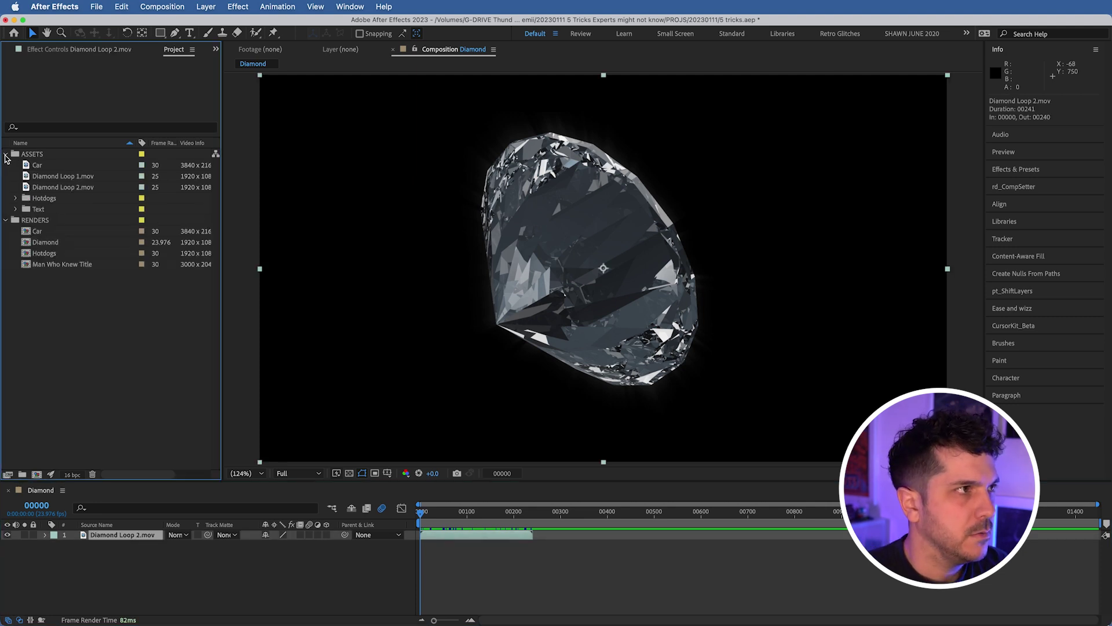
Interpret the Diamond Loop 2.mov footage with a frame rate conformed to 23.976 fps and a loop count of 10.
click(26, 188)
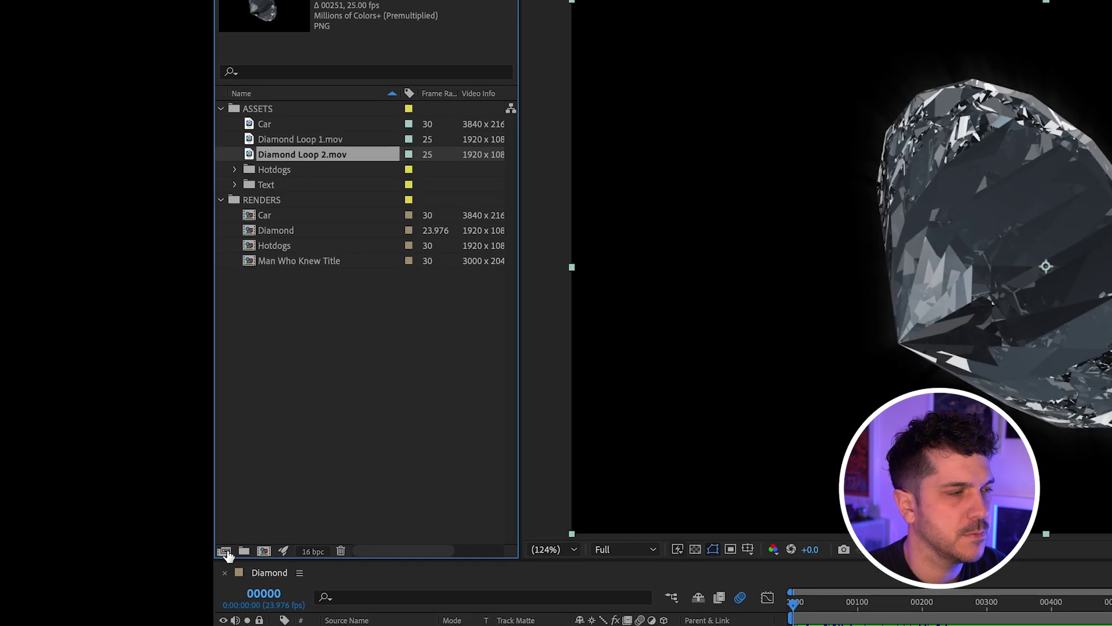
click(311, 275)
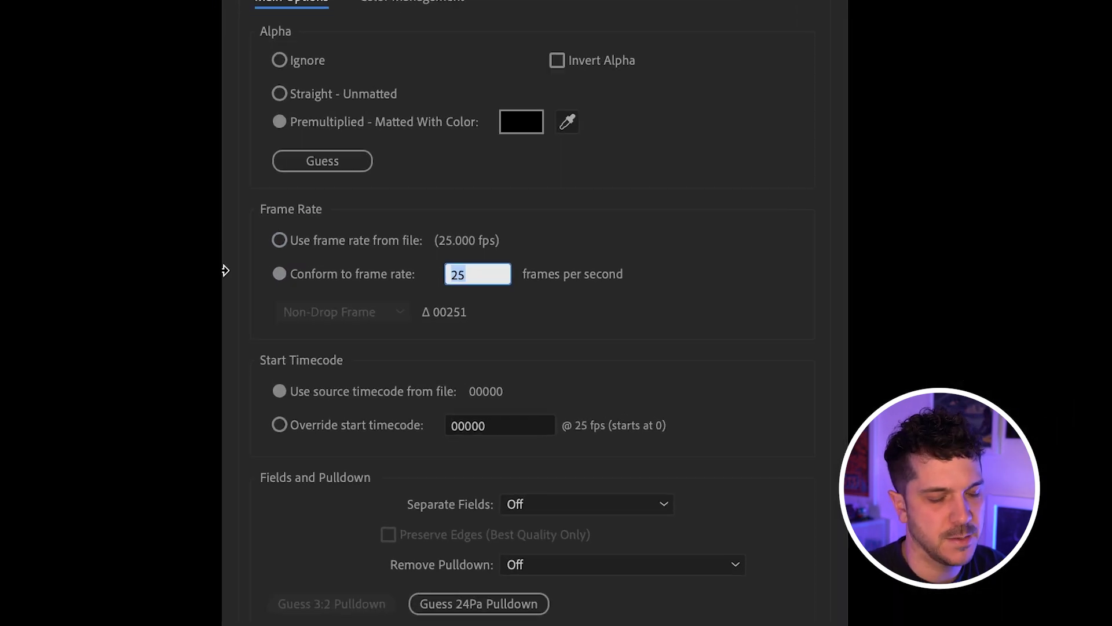
text(2)
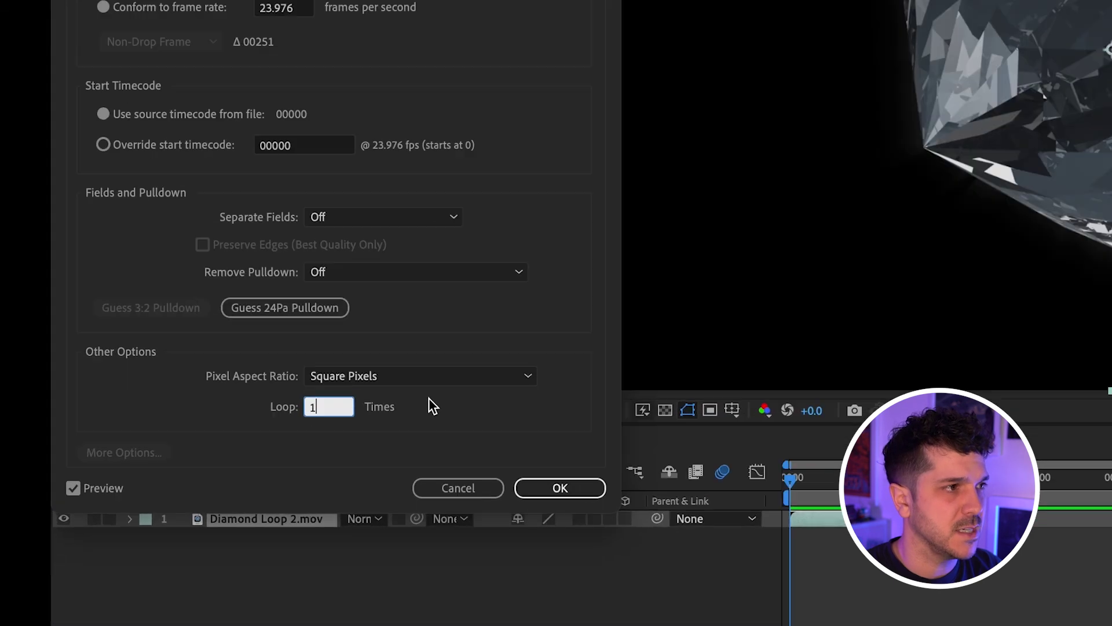
text(0)
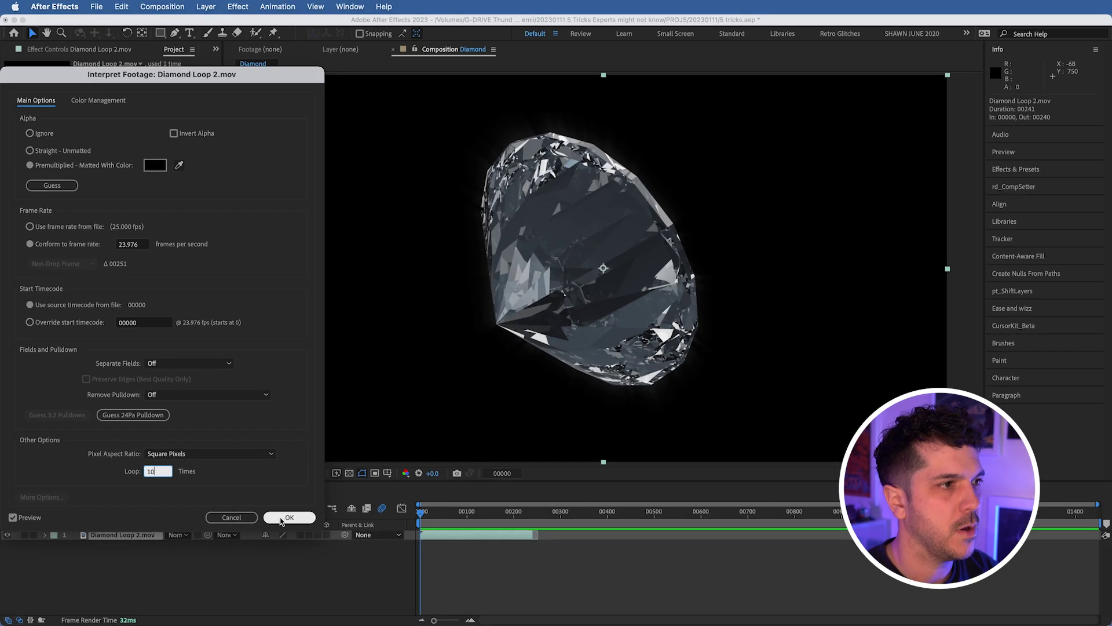
click(915, 447)
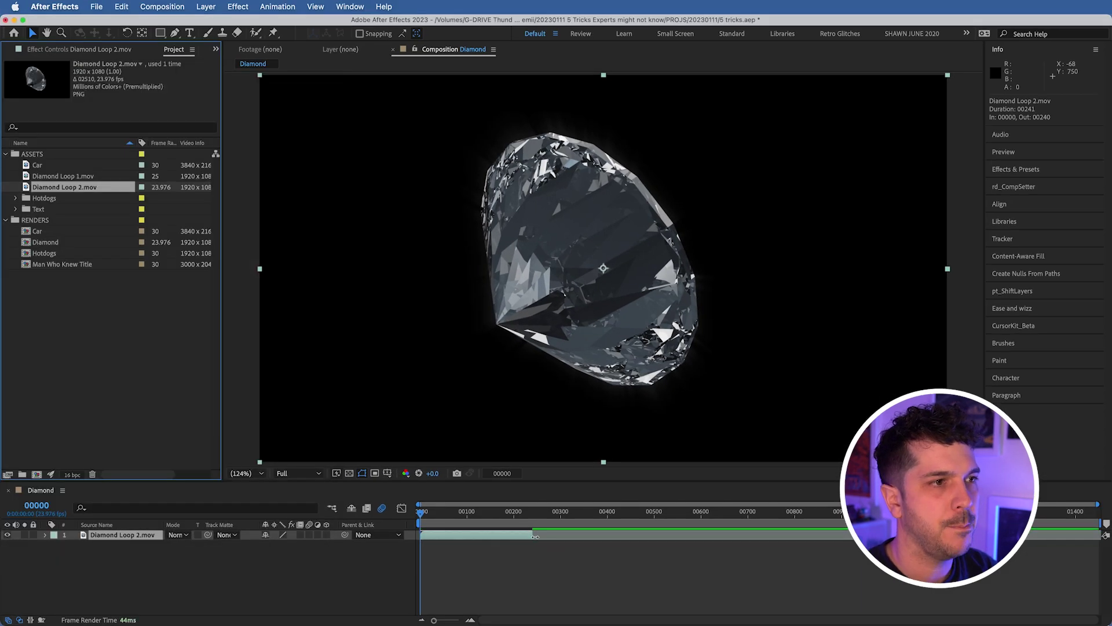
Extend the Diamond Loop 2.mov layer's out point past the end of the composition and scrub through the looping footage.
drag(535, 537, 1100, 535)
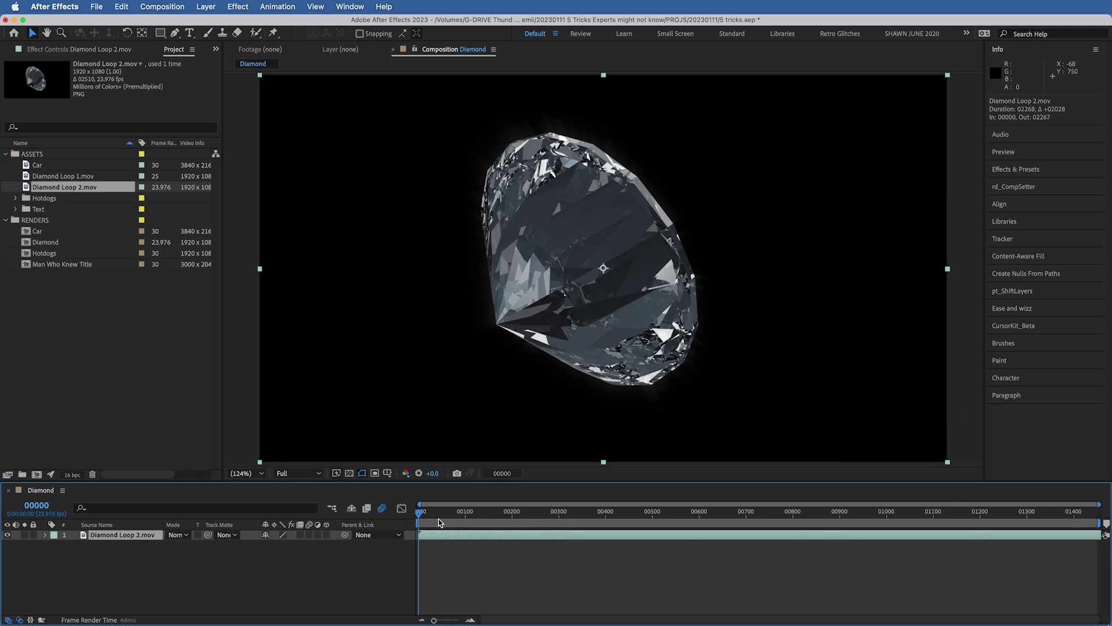
drag(438, 521, 710, 527)
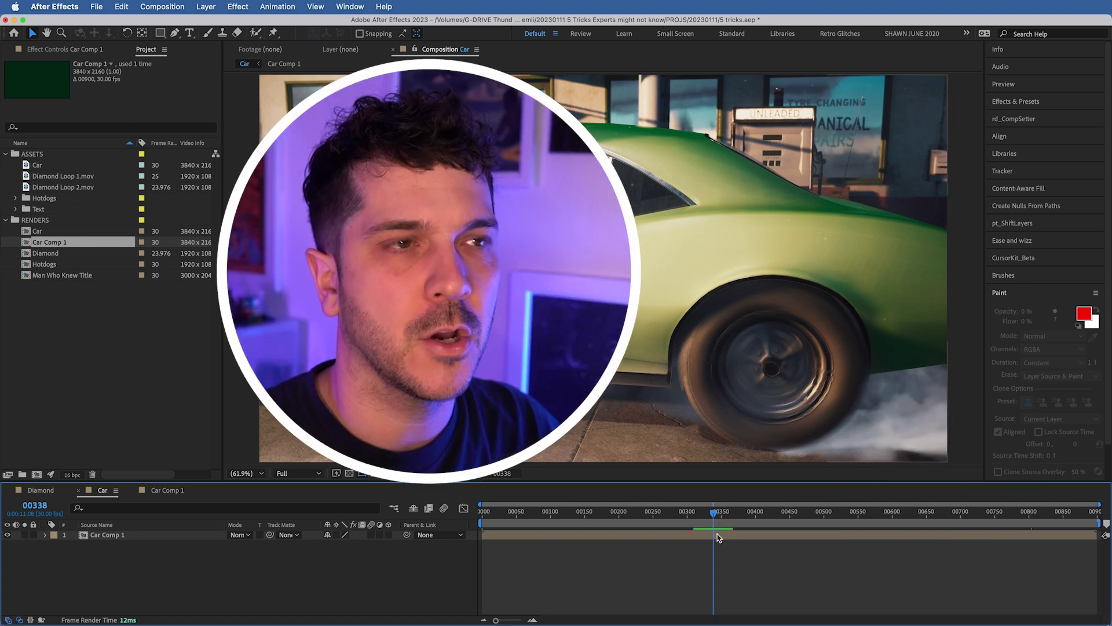
Open the Car Comp 1 precomp, jump from its start to the "1 Start Here" marker, and return to the Car composition.
double_click(717, 538)
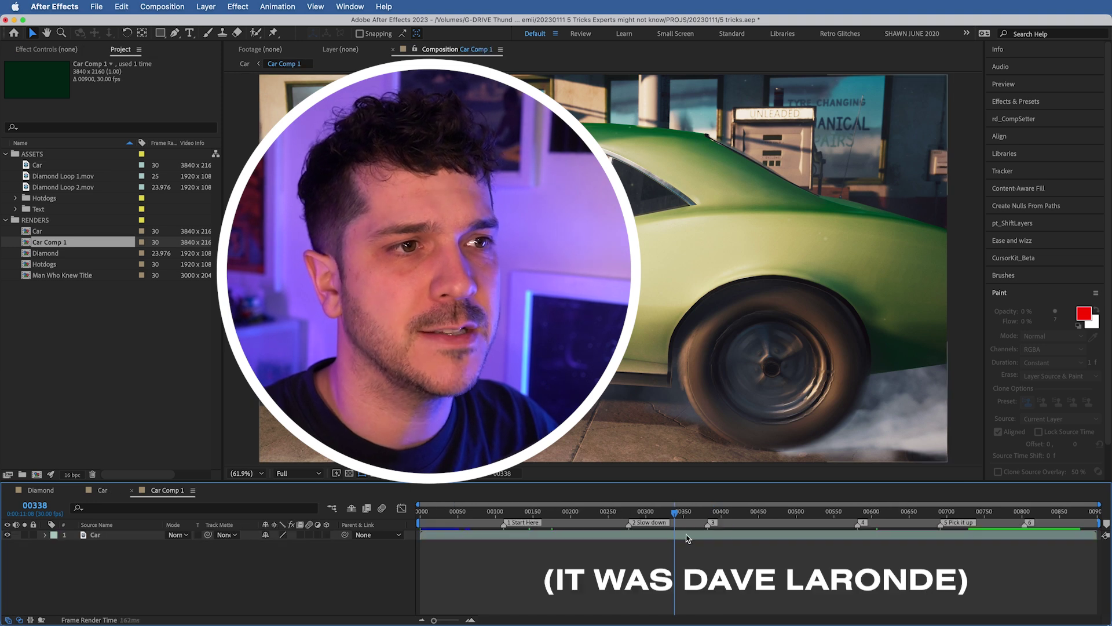
key(Home)
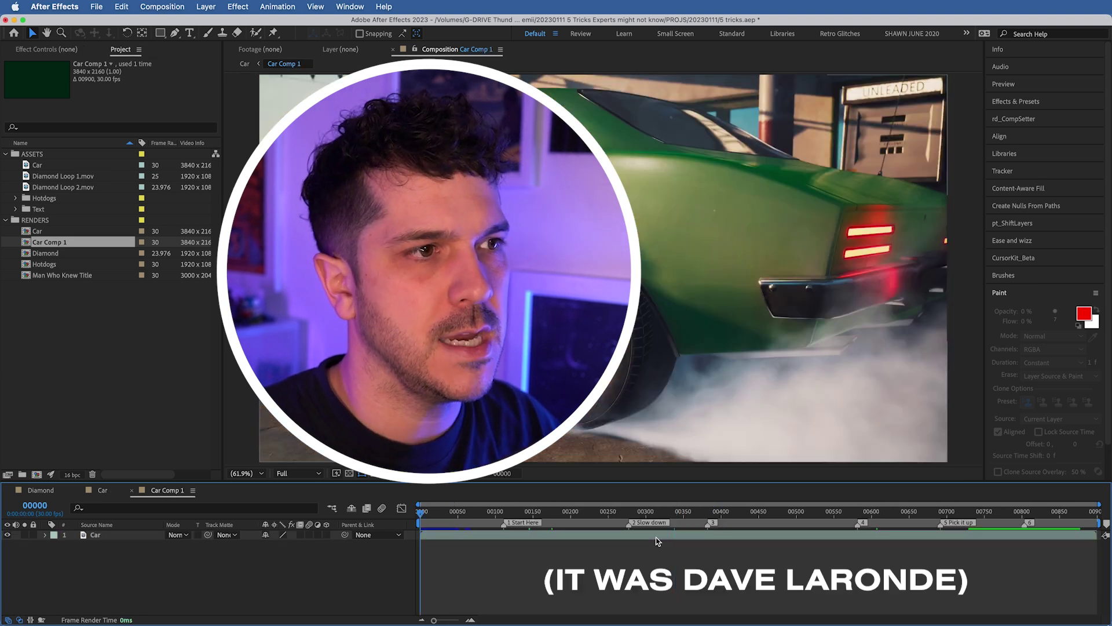
key(k)
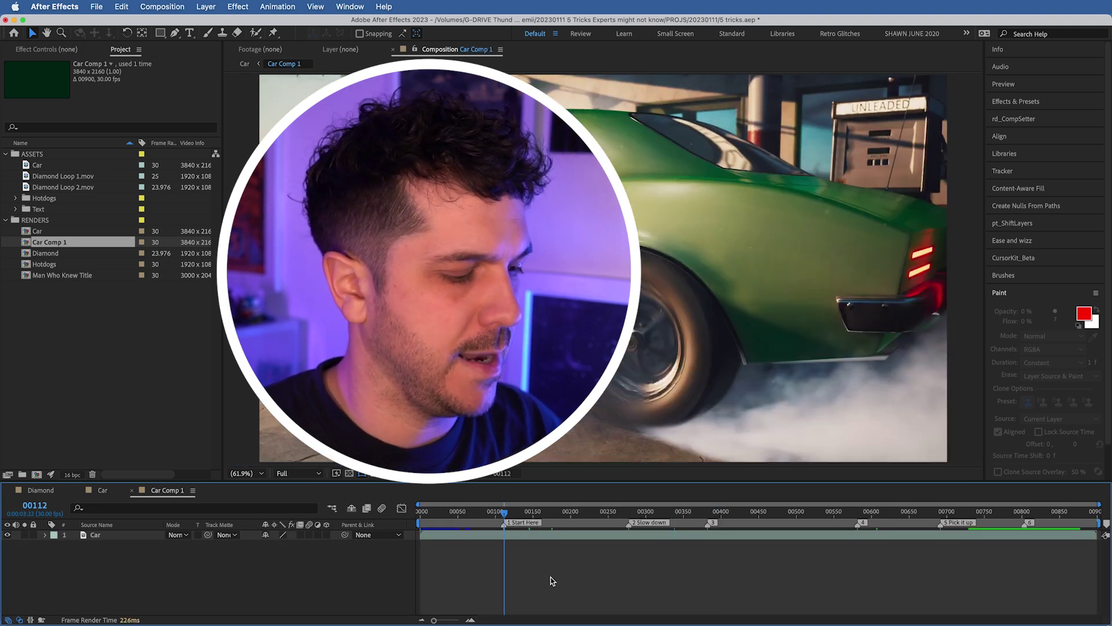
key(Tab)
click(493, 577)
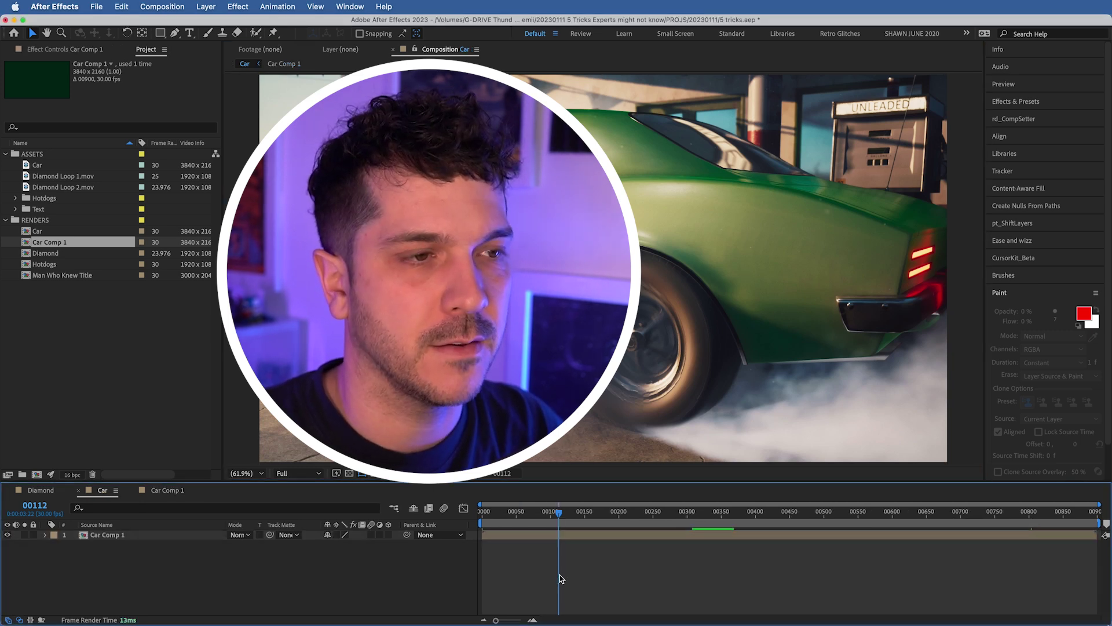
Update the Car Comp 1 layer's markers from its source in the Car composition.
click(554, 536)
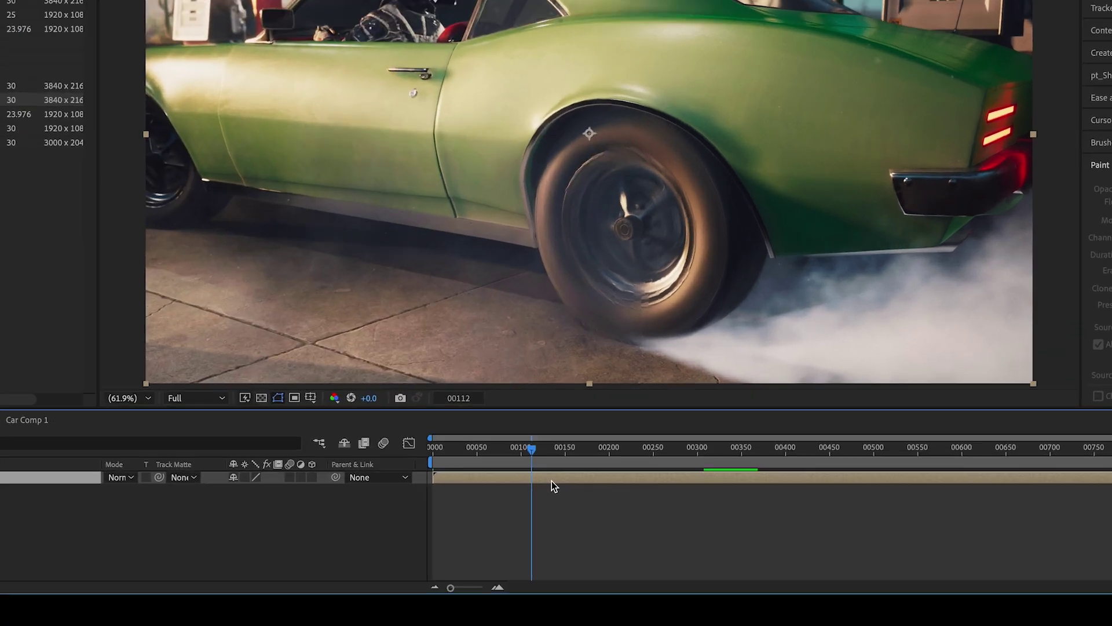
right_click(551, 484)
mouse_move(619, 572)
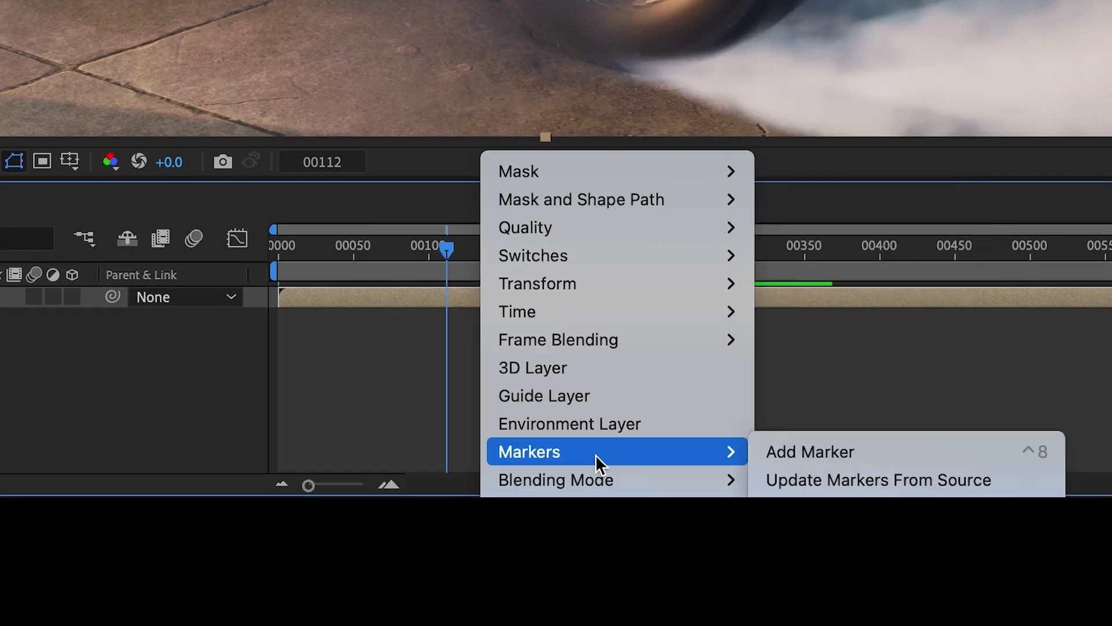
click(858, 474)
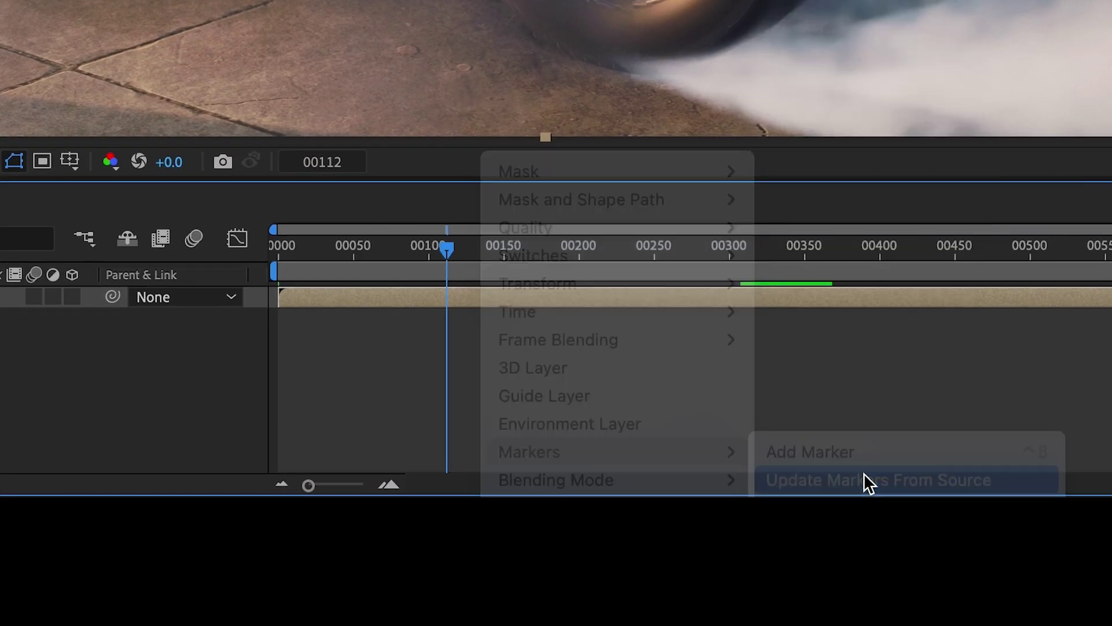
drag(409, 249, 395, 333)
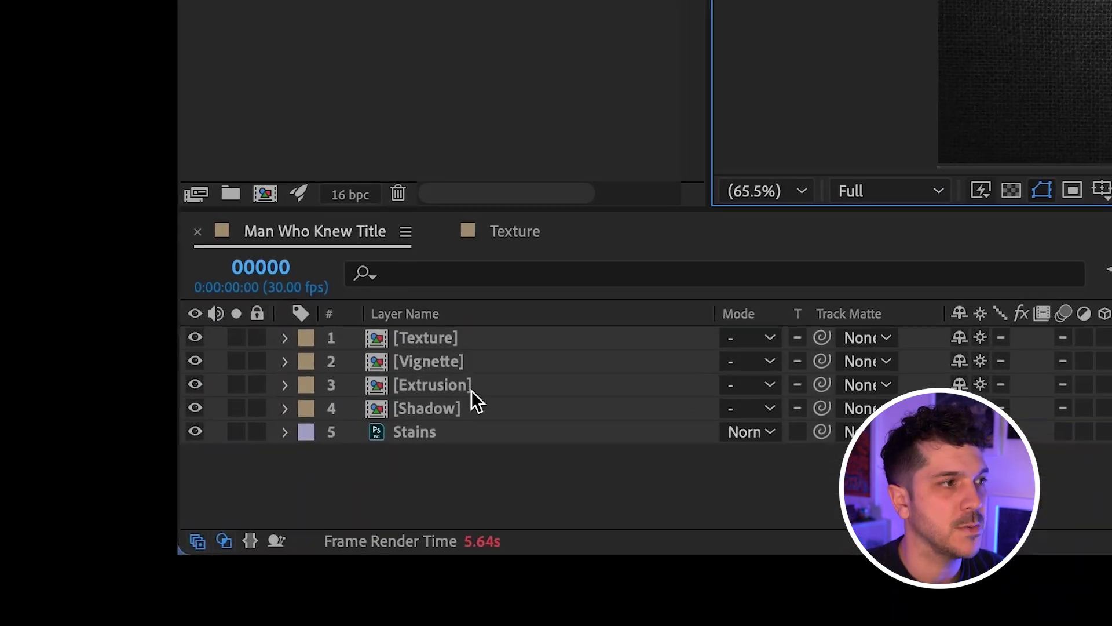
Open the Extrusion precomp from Man Who Knew Title and dock its locked viewer beside the main composition's viewer.
click(119, 555)
double_click(467, 384)
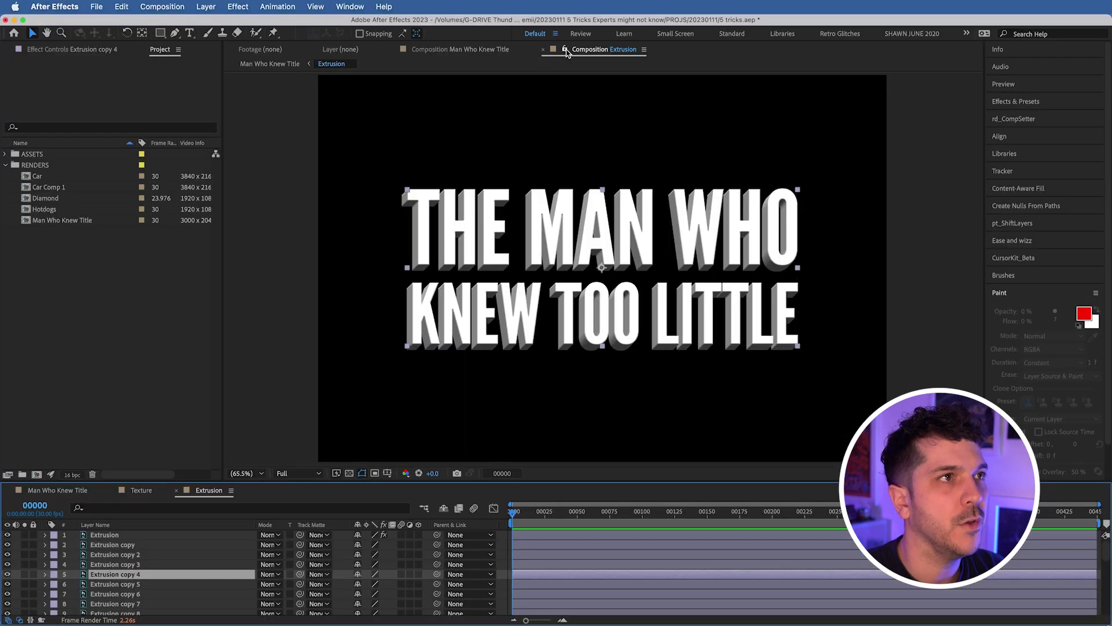
click(565, 51)
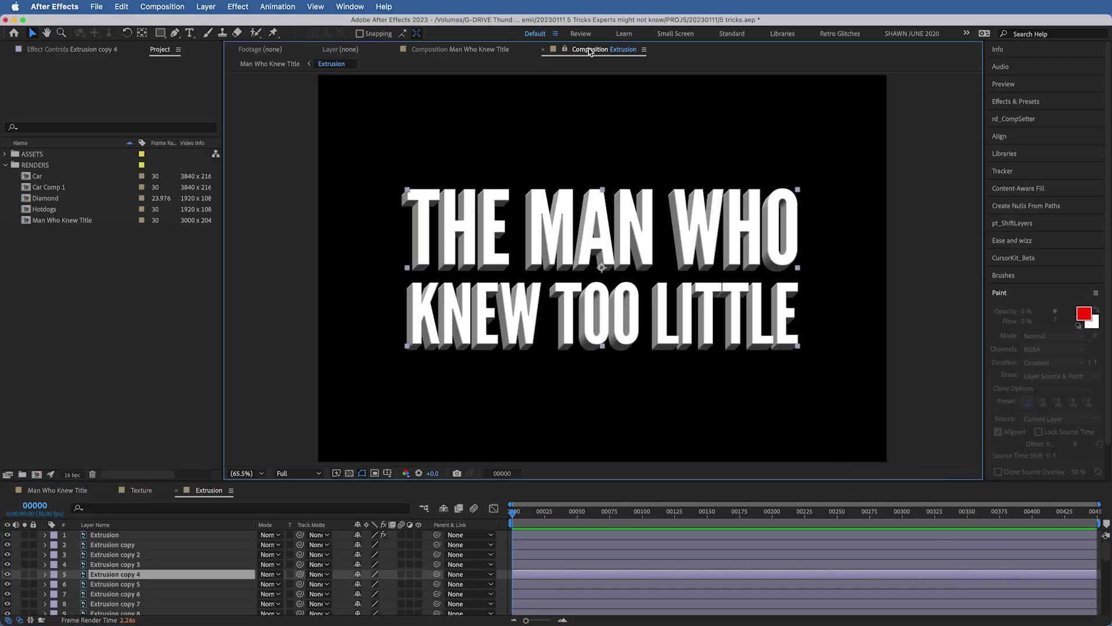
drag(590, 51, 823, 220)
drag(947, 229, 965, 229)
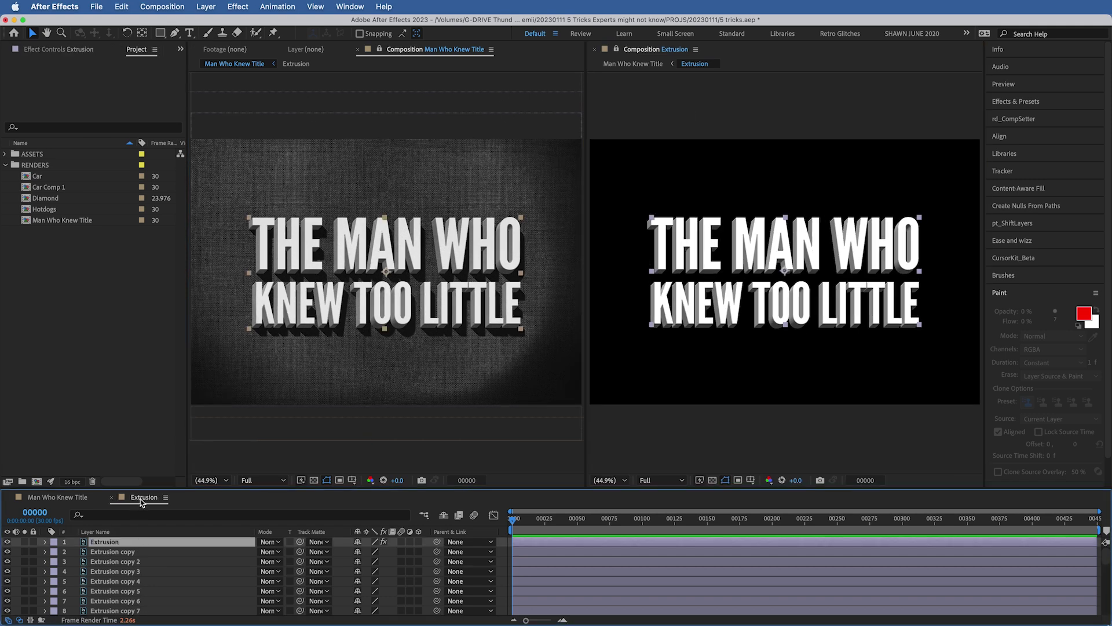
Dock the Extrusion timeline beneath the Man Who Knew Title timeline and resize both so their layers are visible.
drag(137, 512, 129, 599)
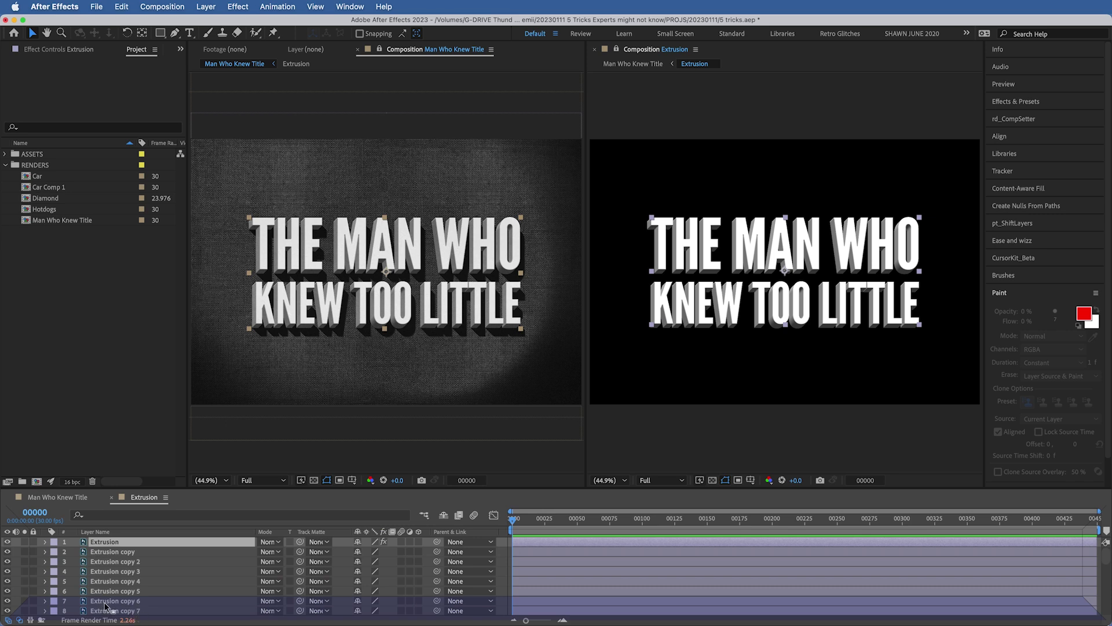
drag(106, 606, 103, 605)
drag(144, 488, 144, 406)
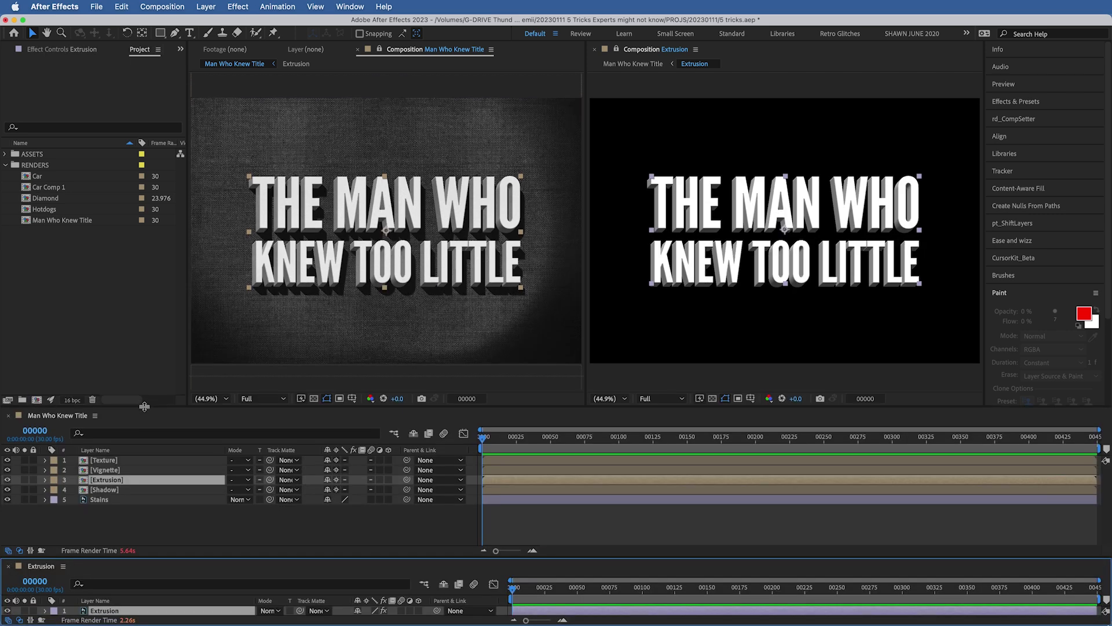
drag(104, 557, 108, 511)
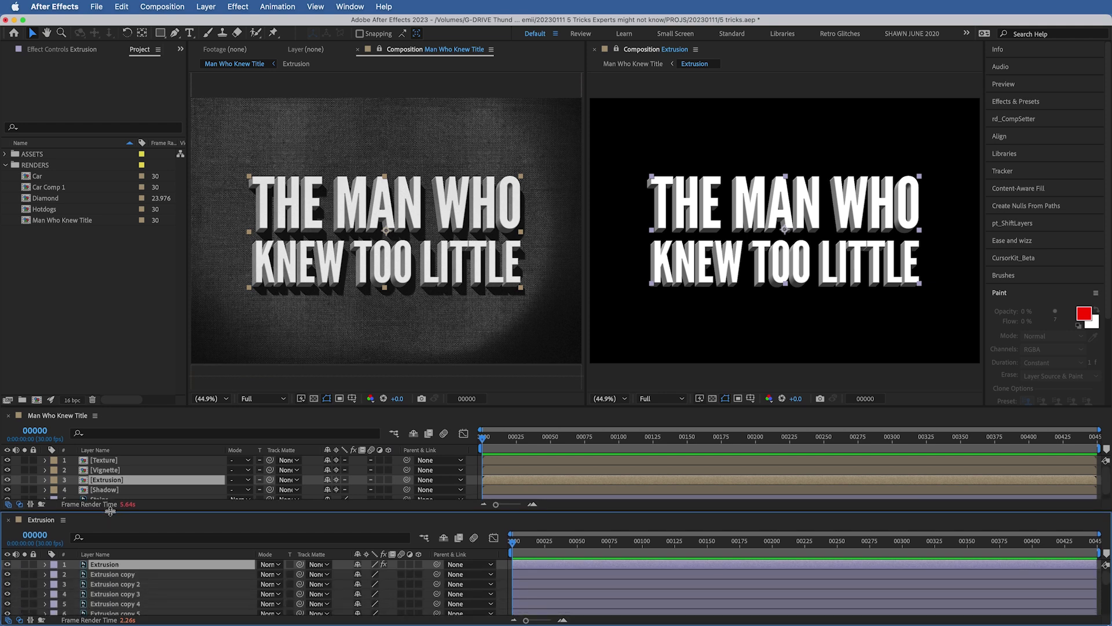
Set the Tint effect's Map White To color on the top Extrusion layer to red, FF0000.
key(F3)
click(107, 94)
drag(276, 359, 388, 299)
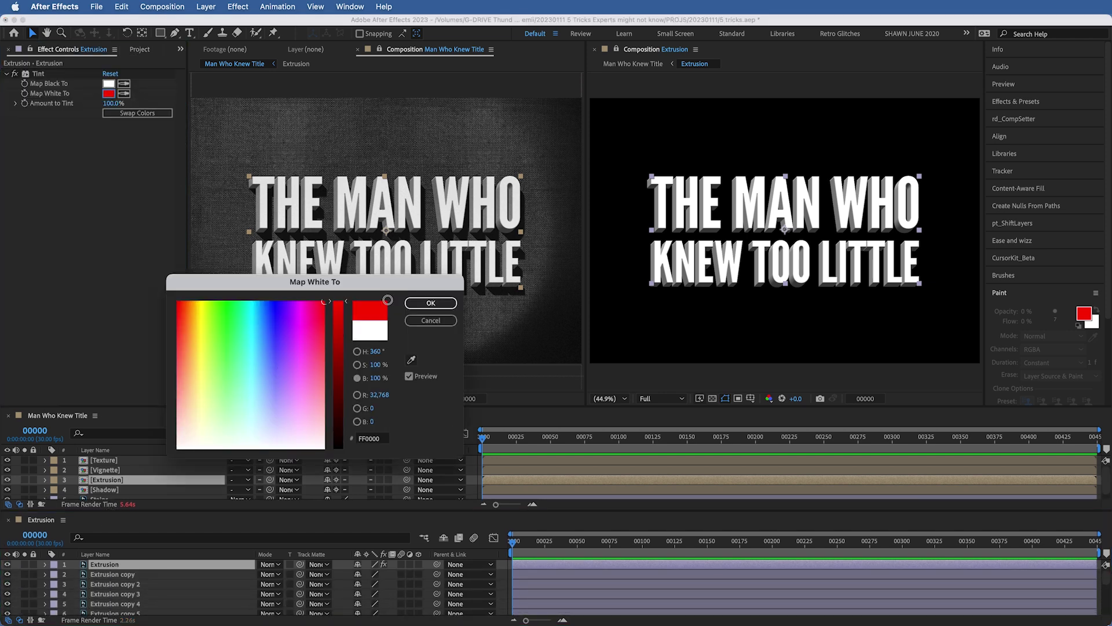
click(431, 304)
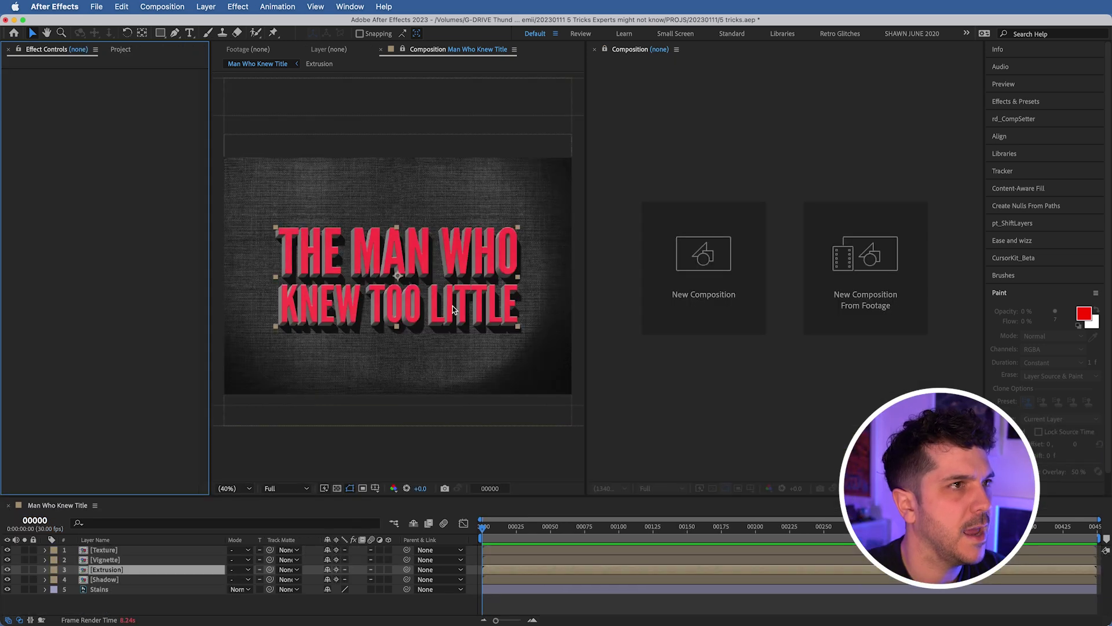
Close the empty composition viewer and scale up the Extrusion layer until the title fills most of the frame.
click(594, 50)
click(397, 53)
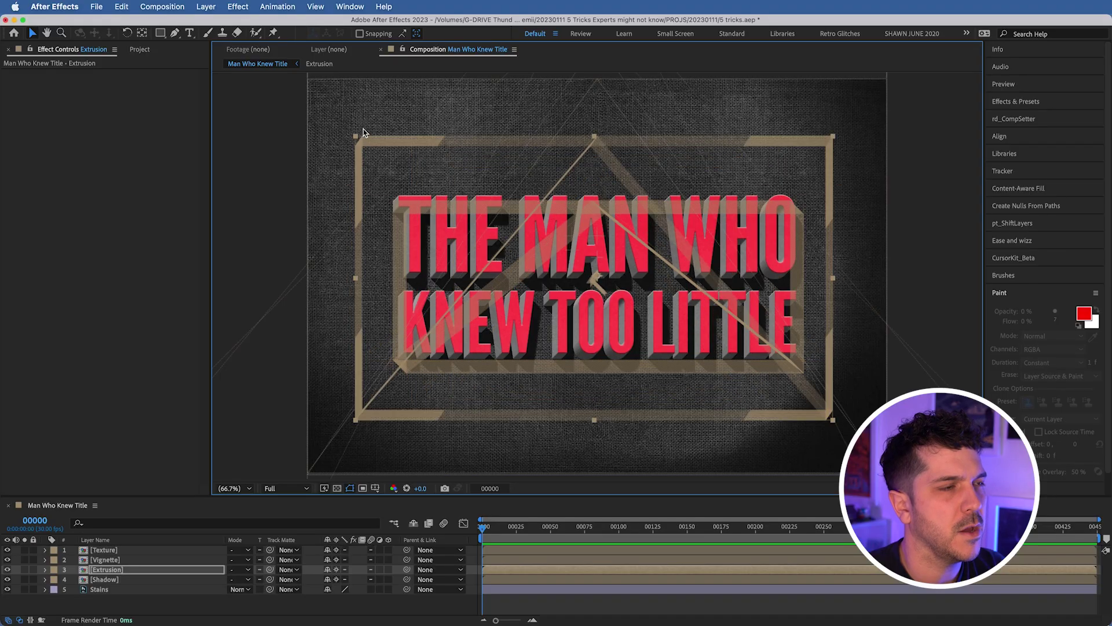
drag(442, 144, 372, 99)
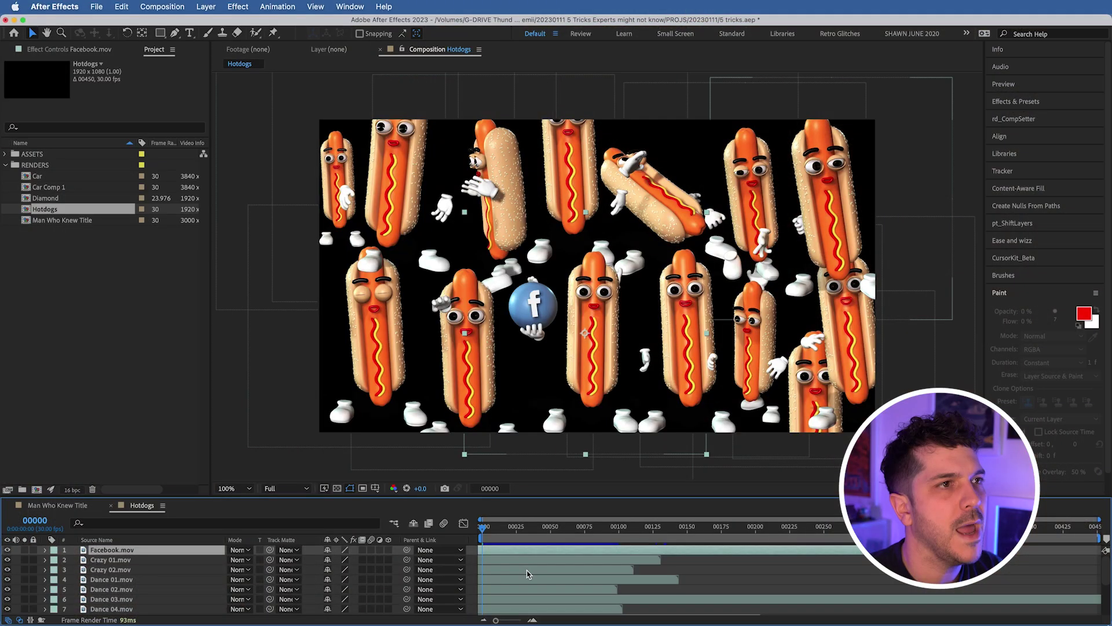
Move the layer selection down the stack to Crazy 02.mov in the Hotdogs composition.
key(super+Down)
key(super+Down)
key(super+Down)
key(super+Down)
key(super+Down)
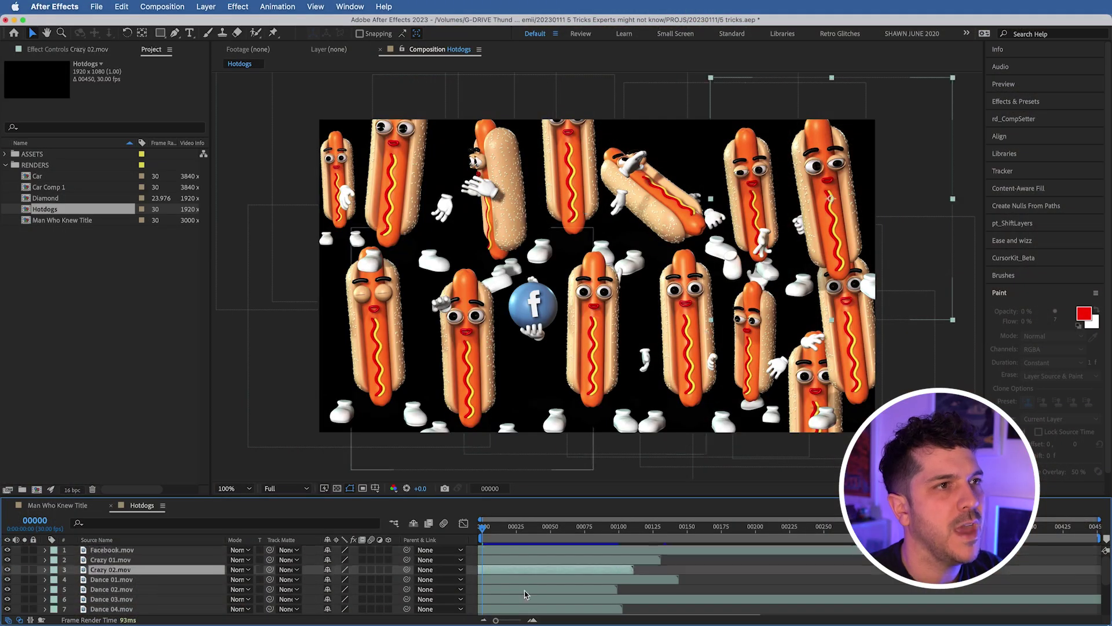
Select the Facebook.mov layer through its hotdog in the Hotdogs composition viewer.
click(586, 354)
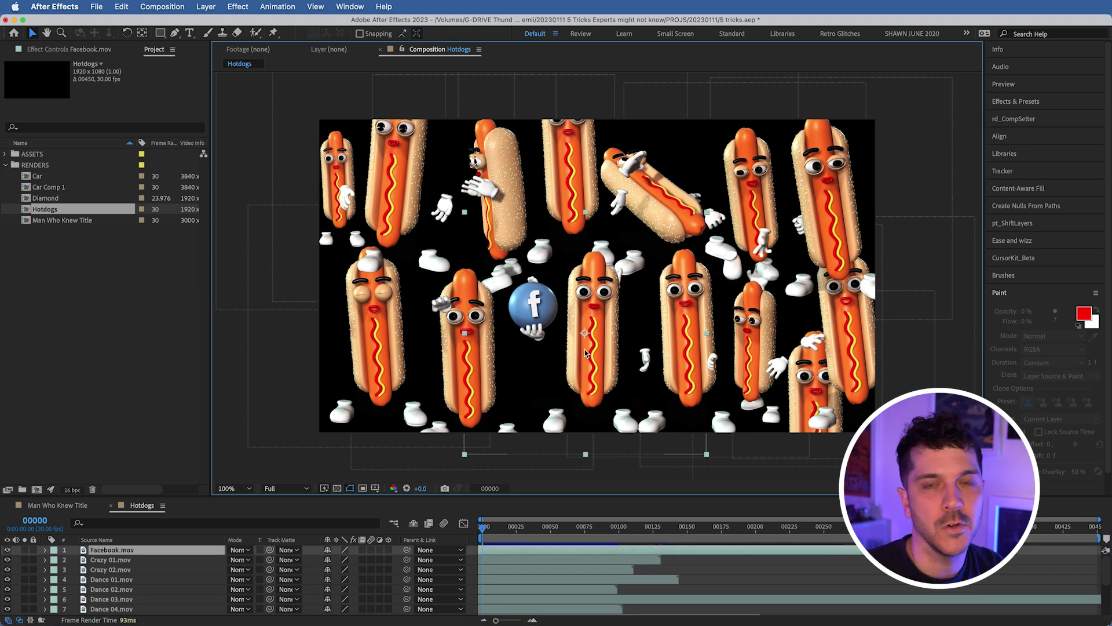
click(741, 571)
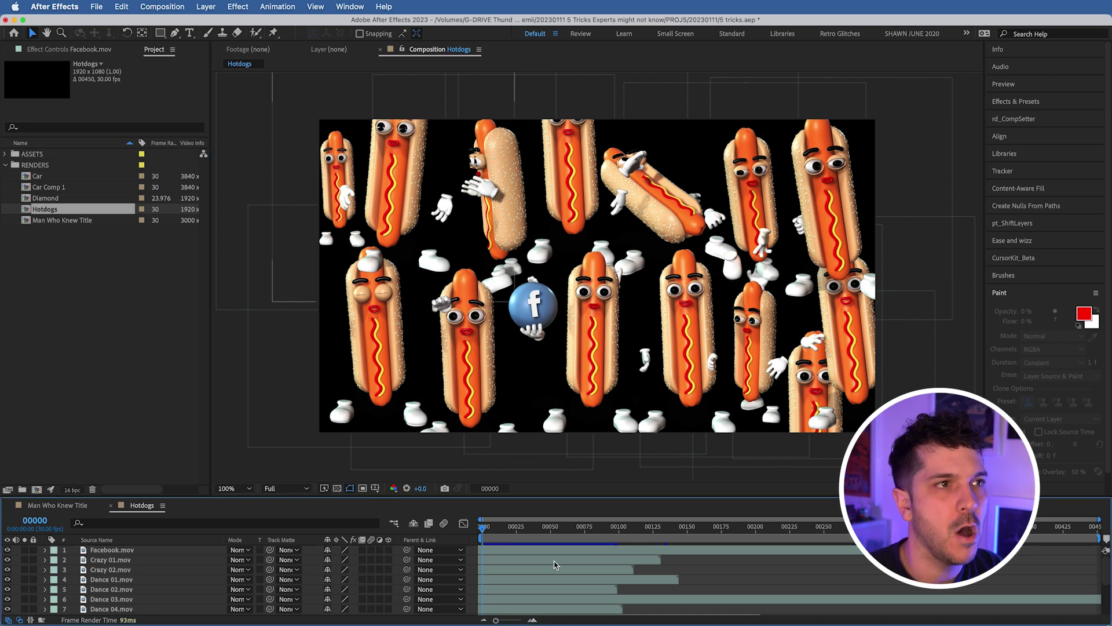
click(606, 560)
click(552, 581)
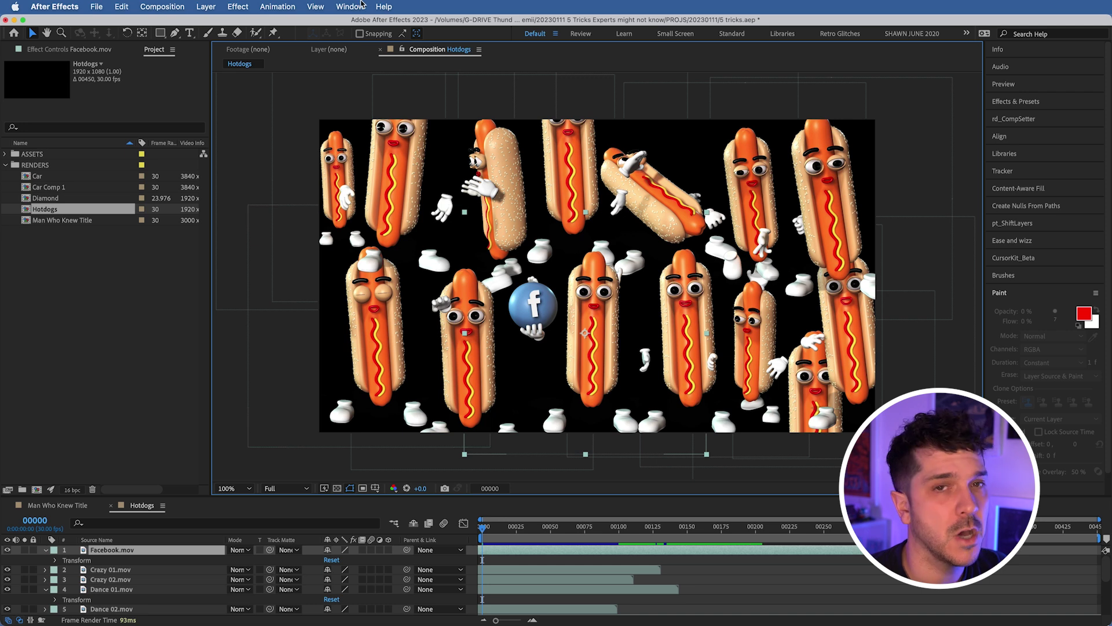
Toggle the visibility of the layer controls in the Hotdogs composition viewer.
click(315, 6)
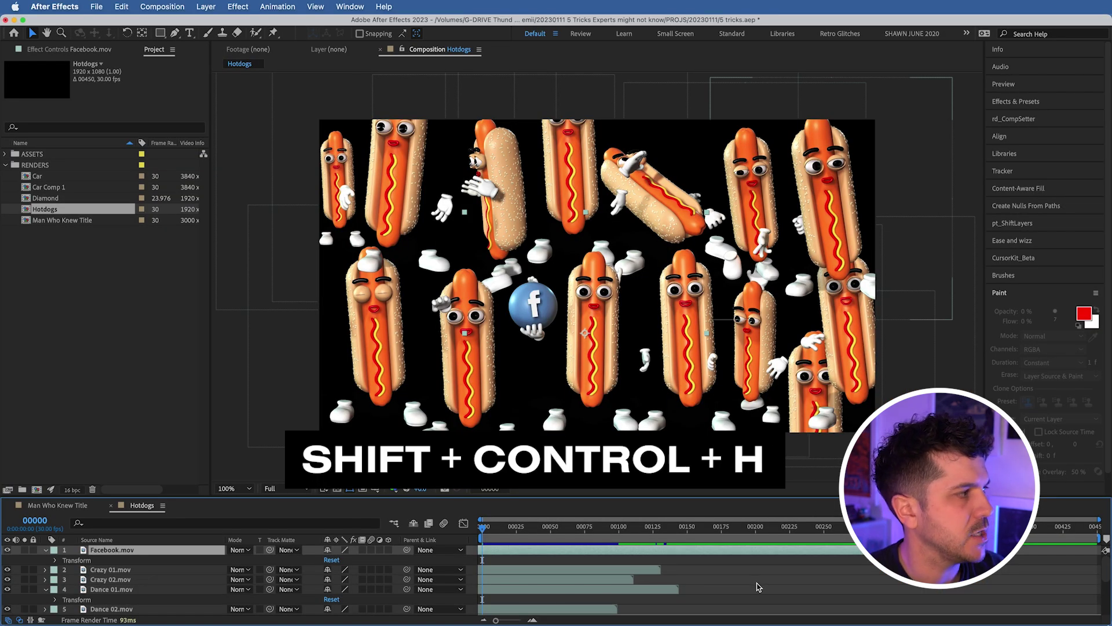
key(ctrl+shift+h)
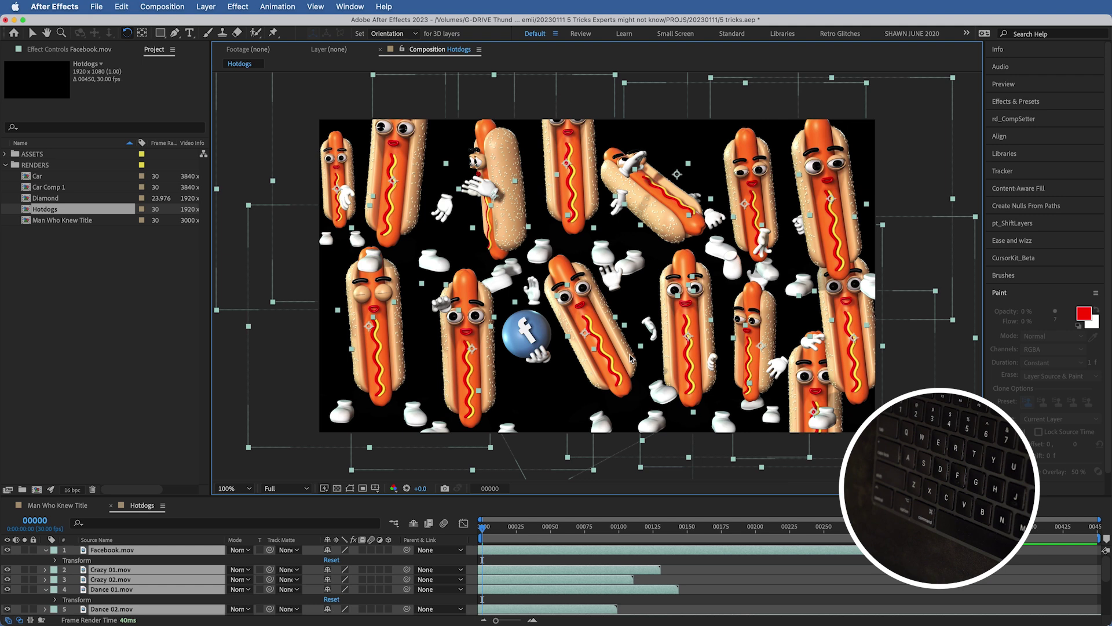
key(ctrl+shift+h)
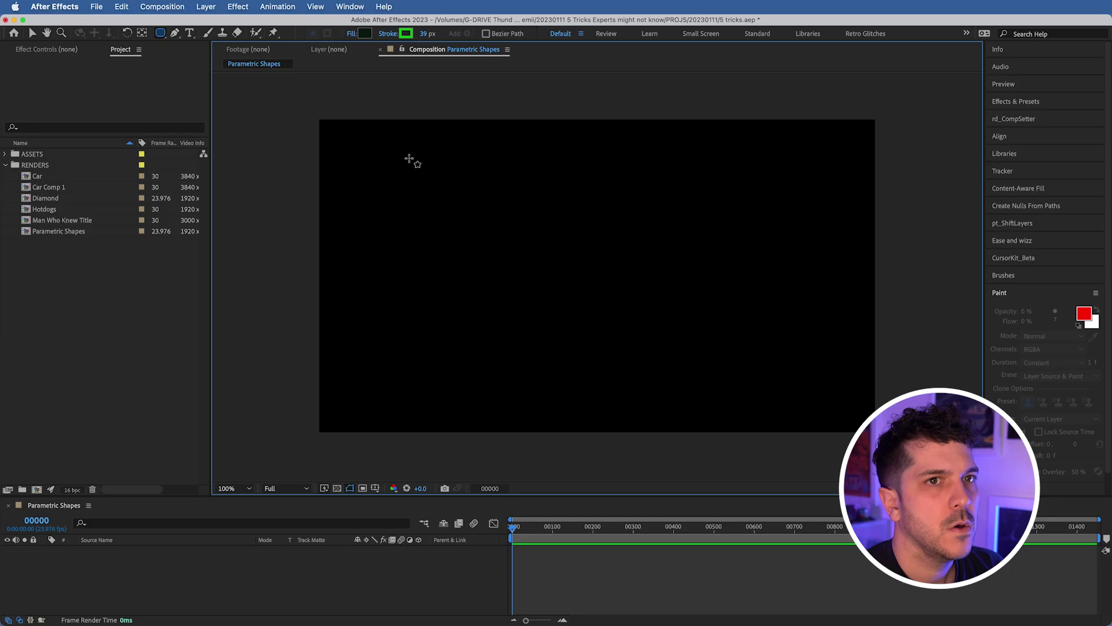
Draw a rounded rectangle in the Parametric Shapes composition and an ellipse about 655 by 563 px to its right on the same shape layer.
drag(409, 158, 560, 279)
click(162, 34)
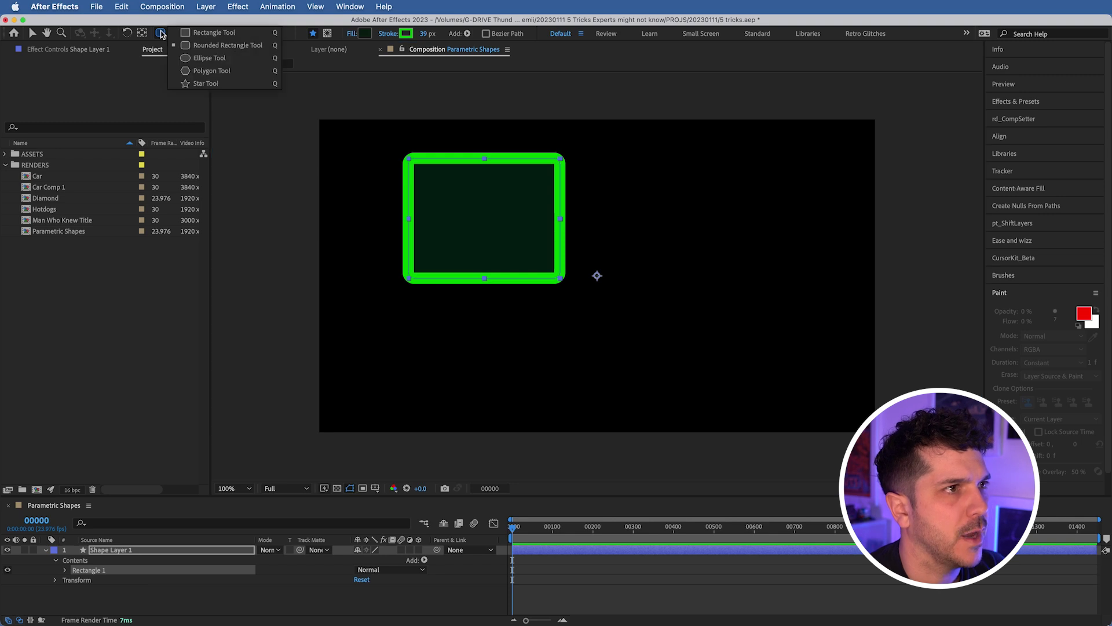
click(214, 59)
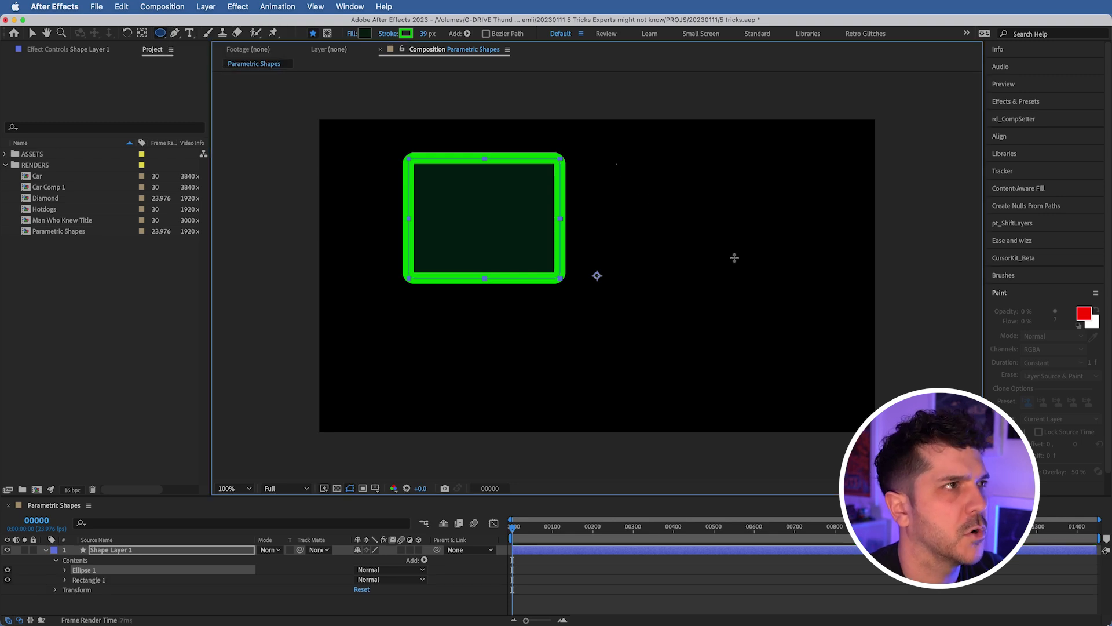
drag(613, 161, 804, 327)
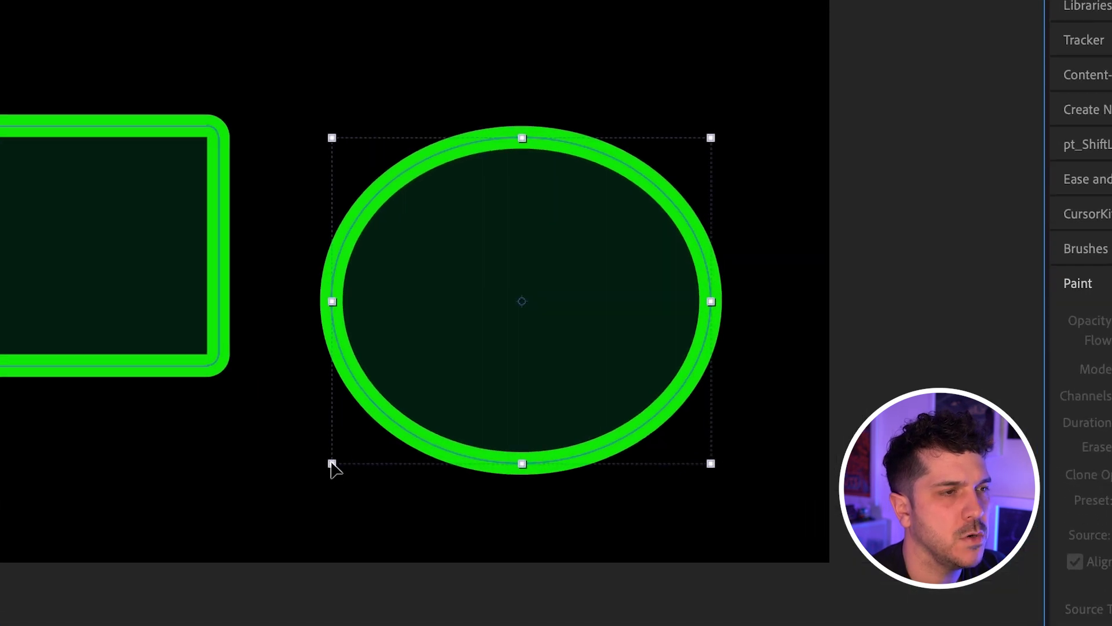
drag(596, 391, 633, 385)
drag(404, 462, 418, 483)
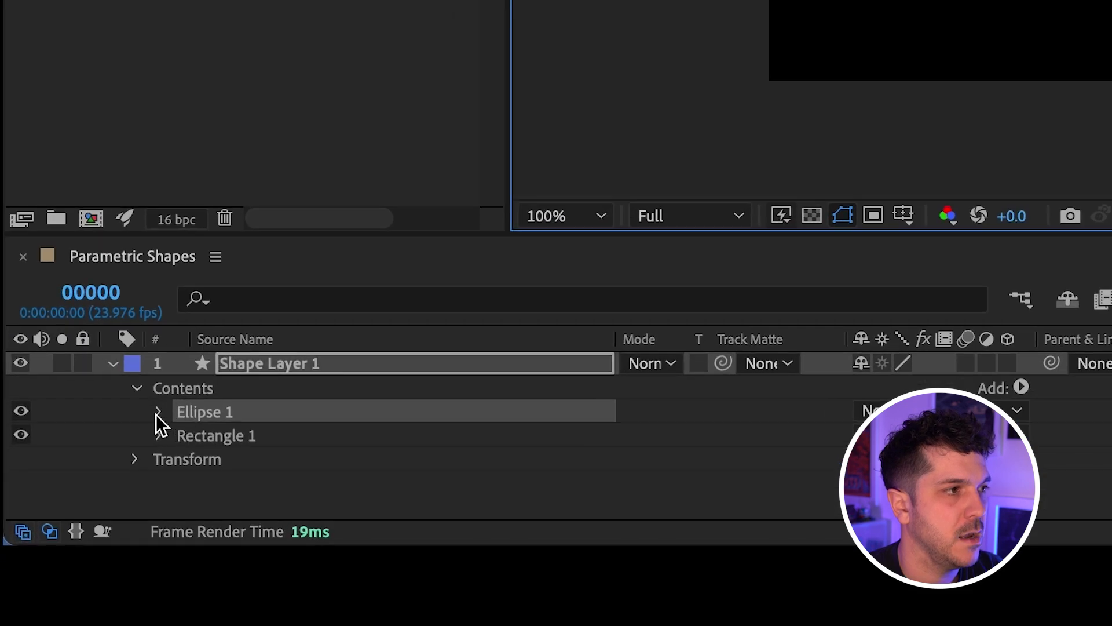
Expand Ellipse 1 and its Ellipse Path 1, and enlarge the timeline so all the ellipse's properties fit.
click(64, 570)
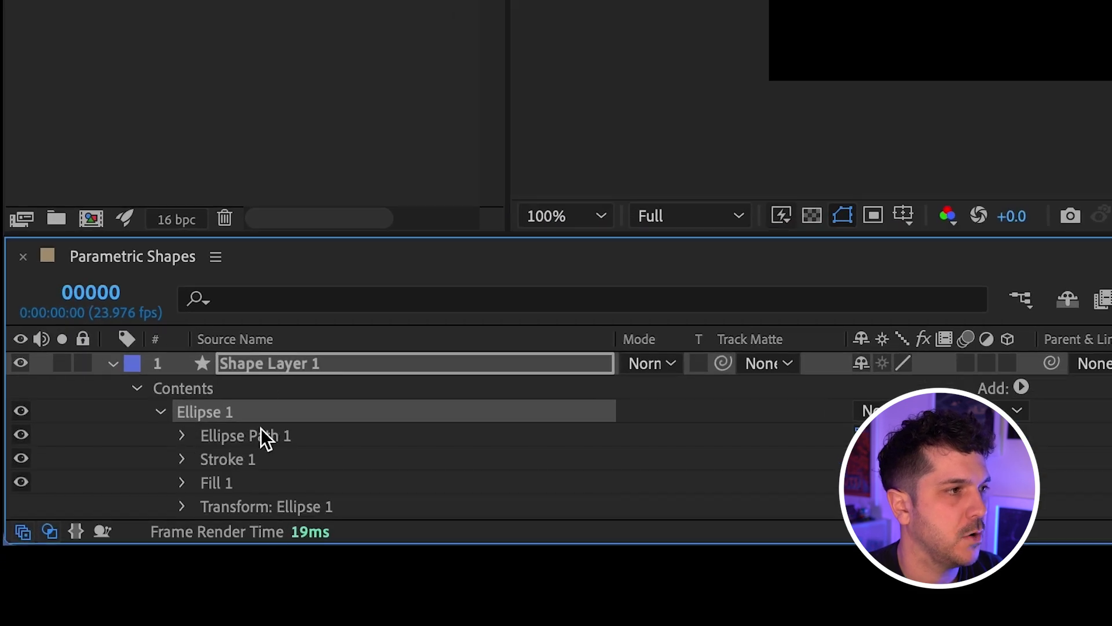
click(181, 435)
scroll(402, 432, down, 2)
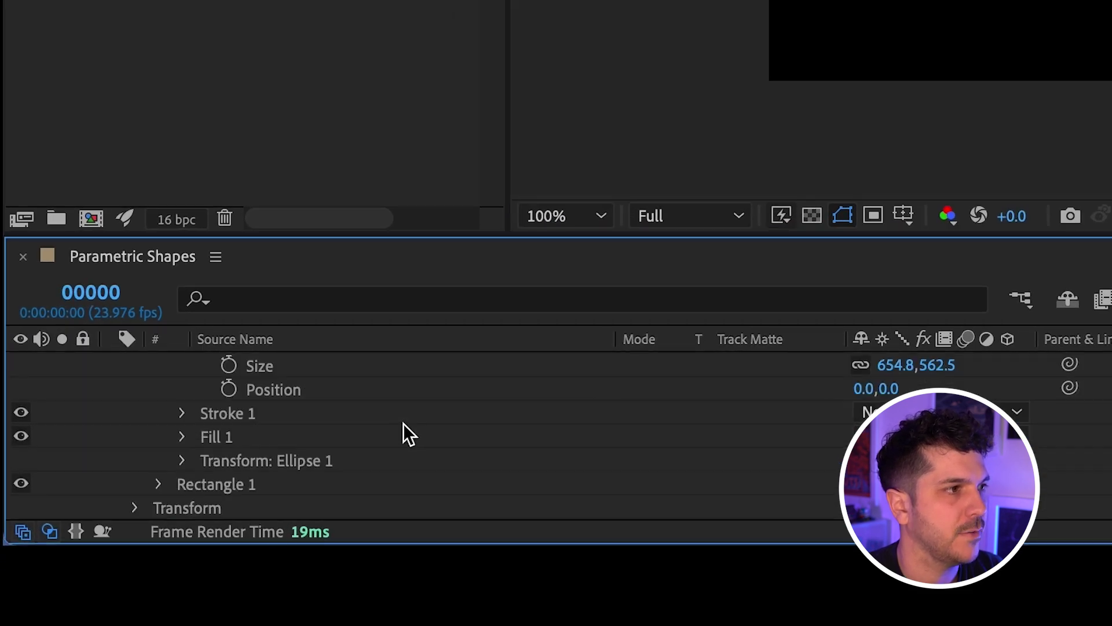
scroll(402, 432, up, 2)
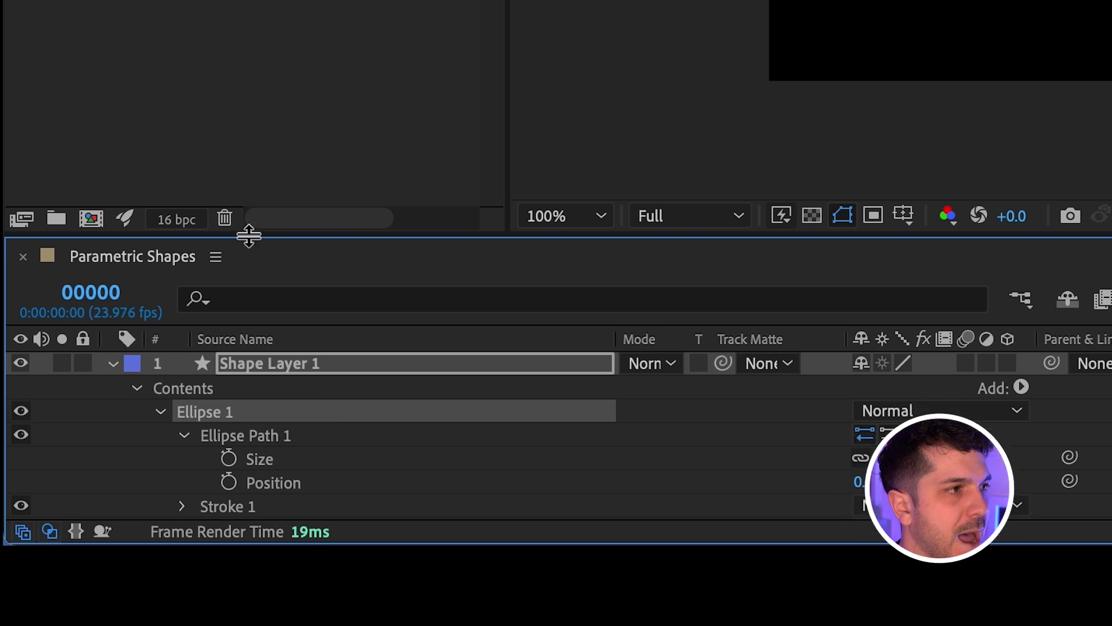
drag(249, 235, 254, 119)
Unlink the Size dimensions of Ellipse Path 1 and adjust them until the ellipse is nearly circular.
click(269, 342)
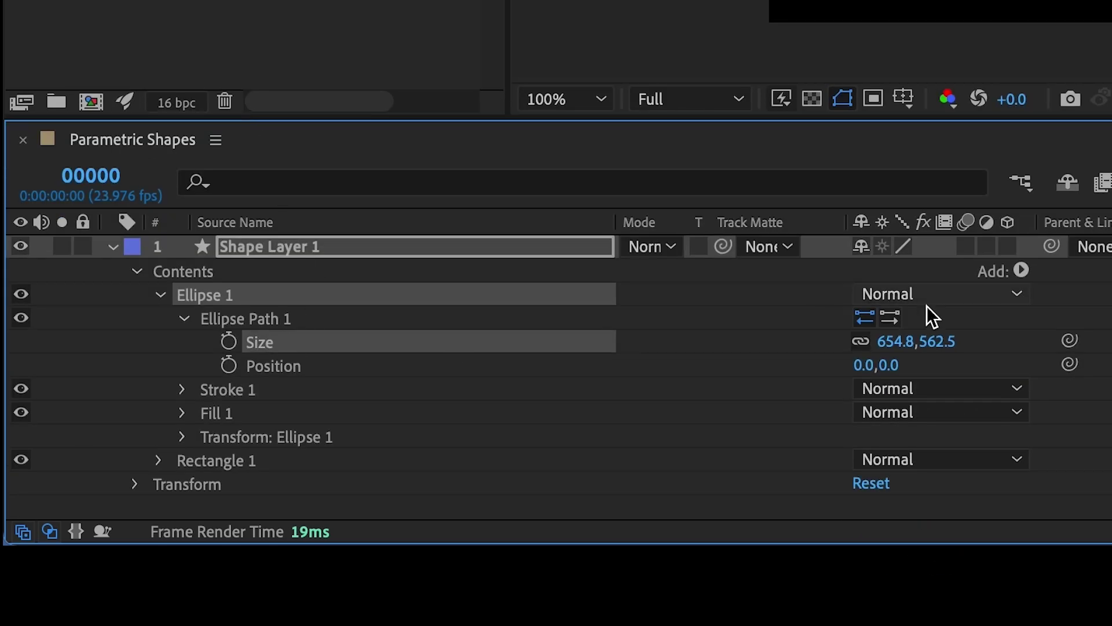
click(860, 342)
drag(895, 342, 411, 353)
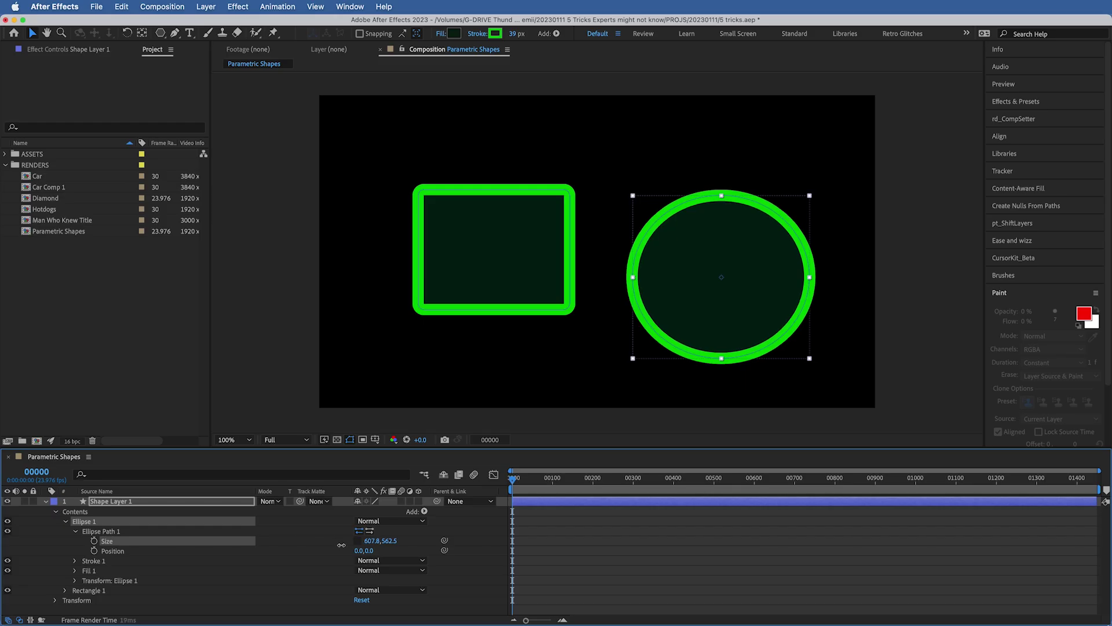
Try an unlinked horizontal Scale of 46% under Transform: Ellipse 1 and undo it.
drag(170, 545, 432, 550)
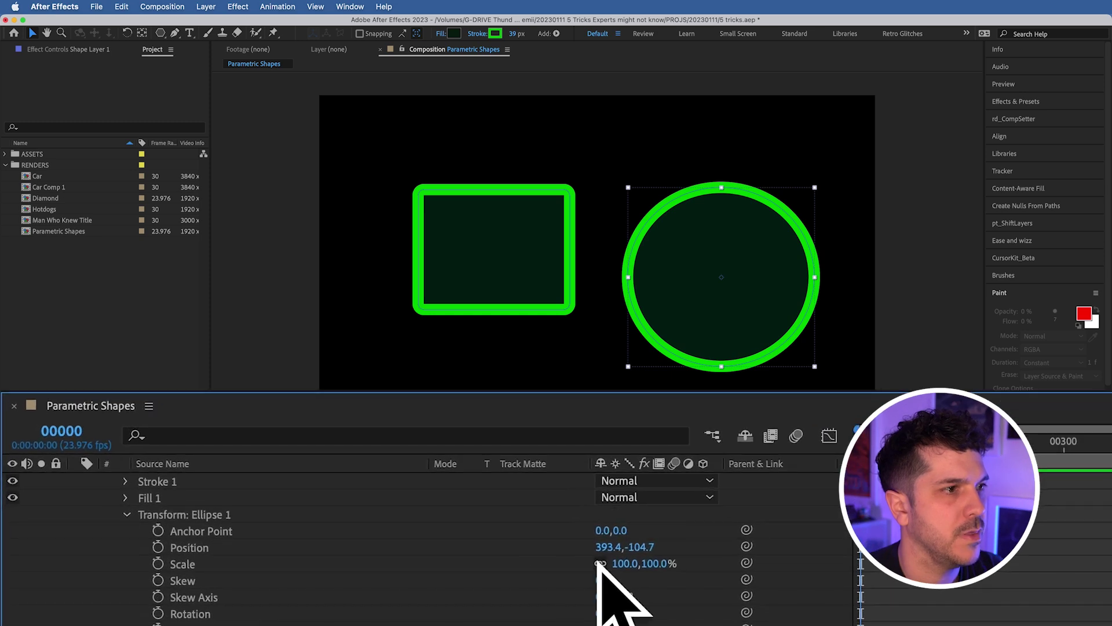
drag(621, 569, 571, 573)
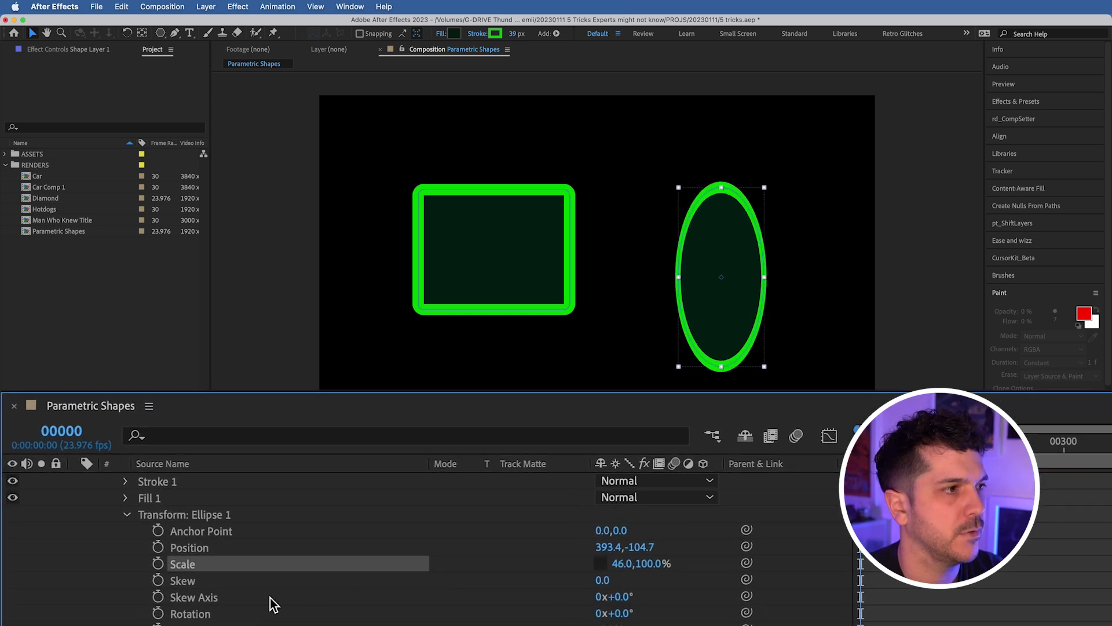
key(super+z)
Reveal the Scale of Shape Layer 1, try squashing it horizontally to 7%, undo it and deselect the layer.
scroll(255, 597, up, 1)
scroll(255, 602, up, 3)
click(190, 483)
key(s)
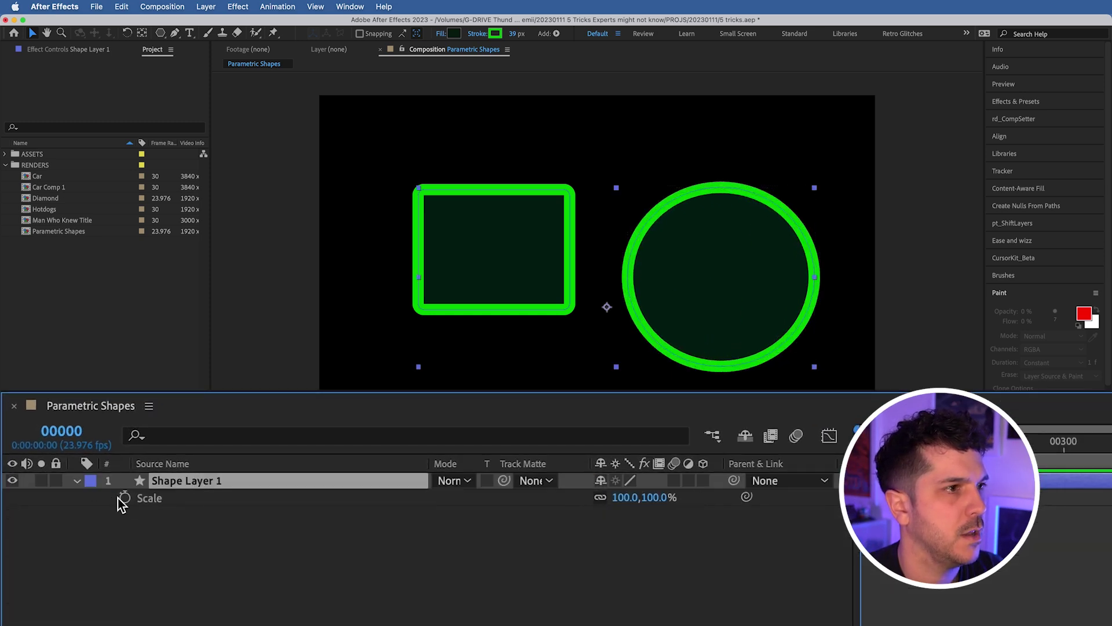
drag(629, 497, 545, 507)
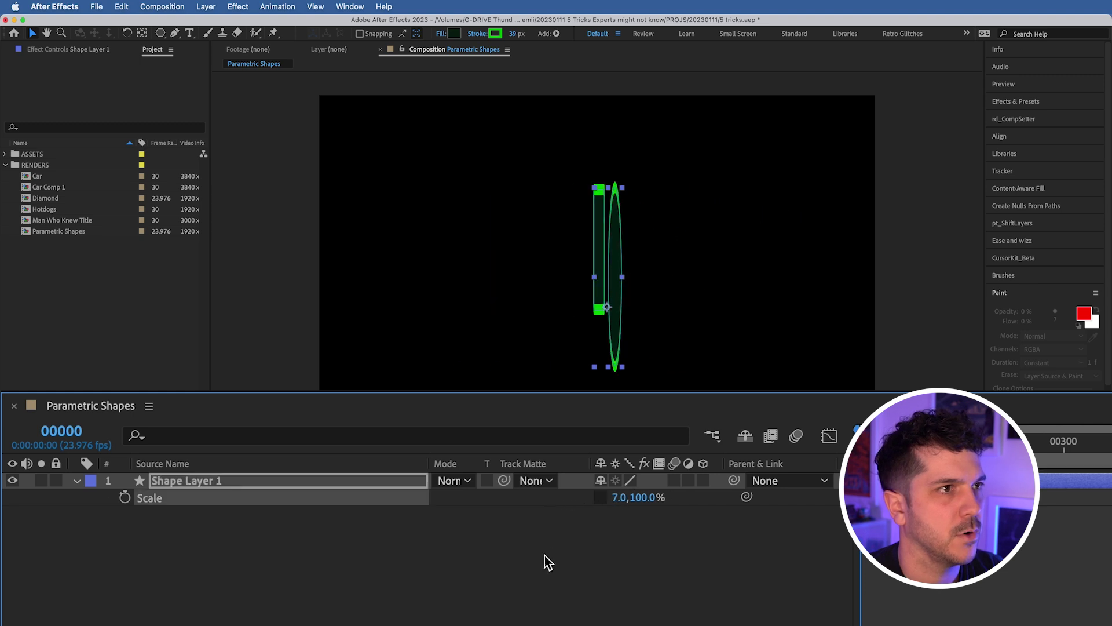
key(super+z)
click(400, 565)
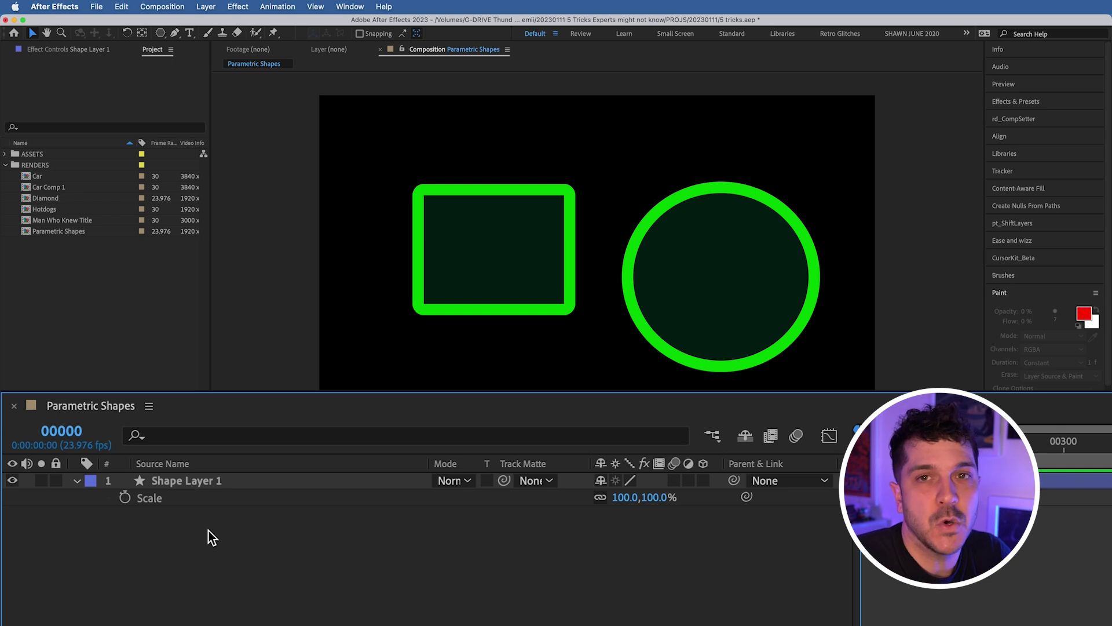
Convert Ellipse Path 1 to a Bezier path.
click(695, 318)
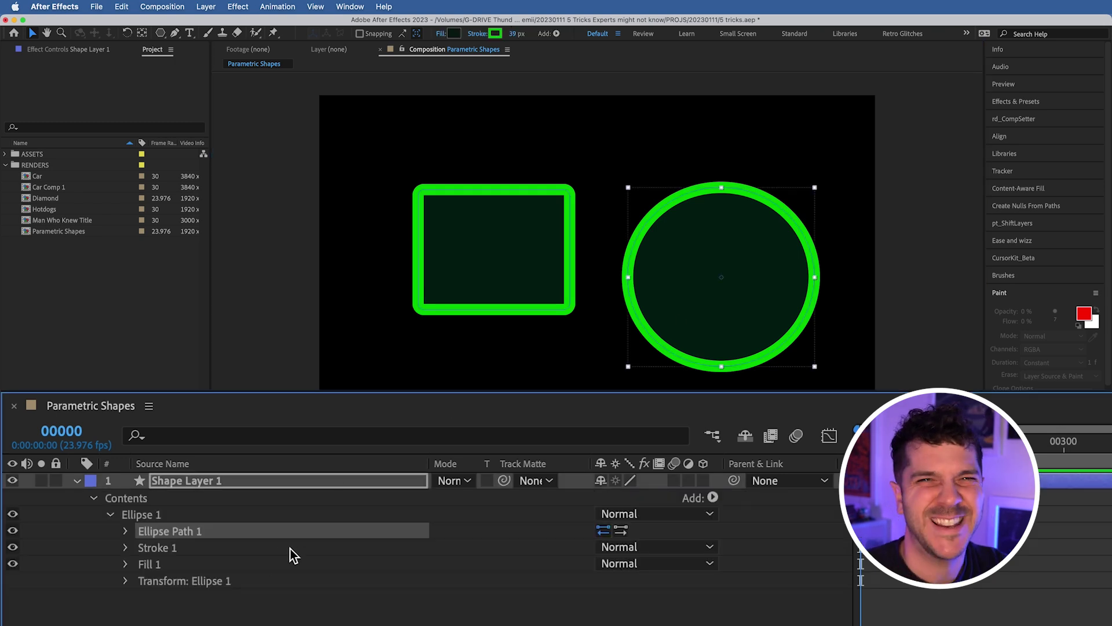
right_click(173, 533)
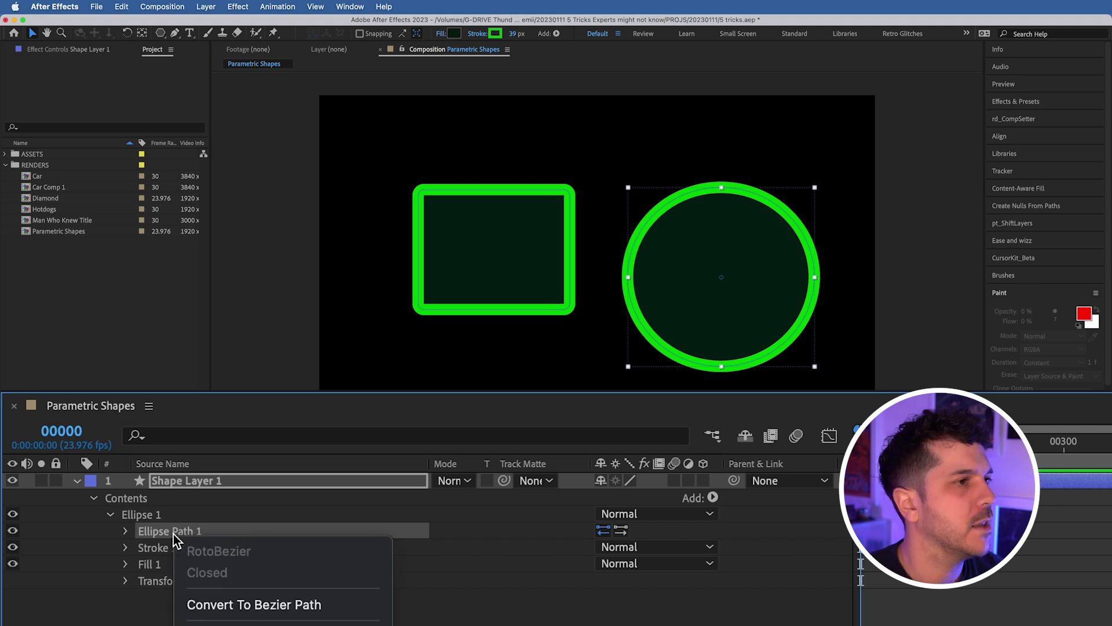
click(270, 614)
Free-transform the ellipse's Bezier path by its bounding box into a flatter ellipse.
key(g)
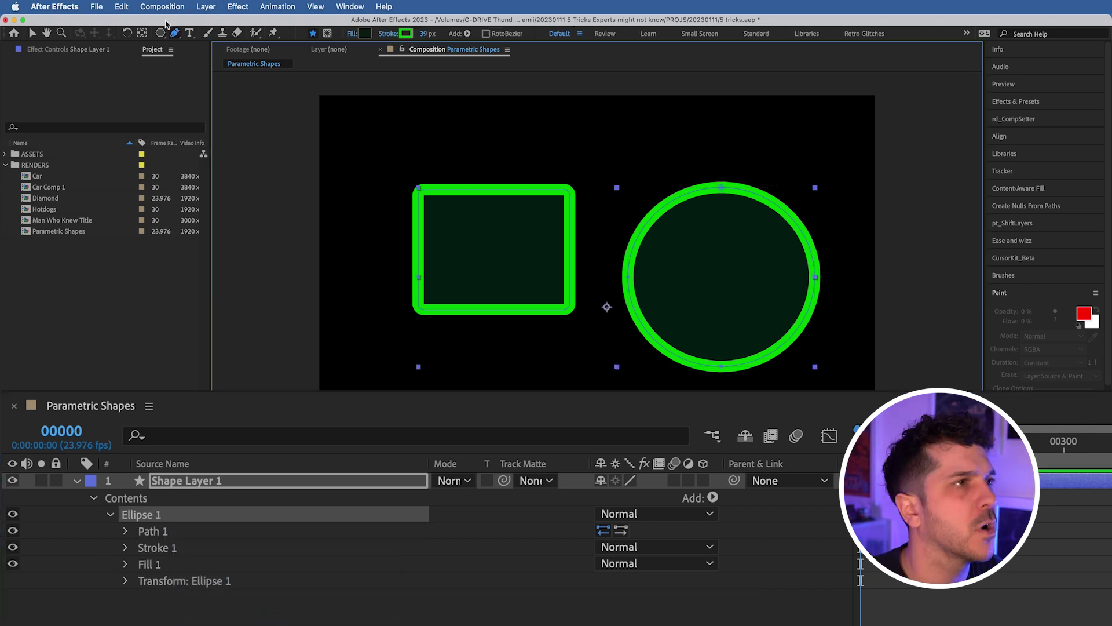
super+double_click(629, 278)
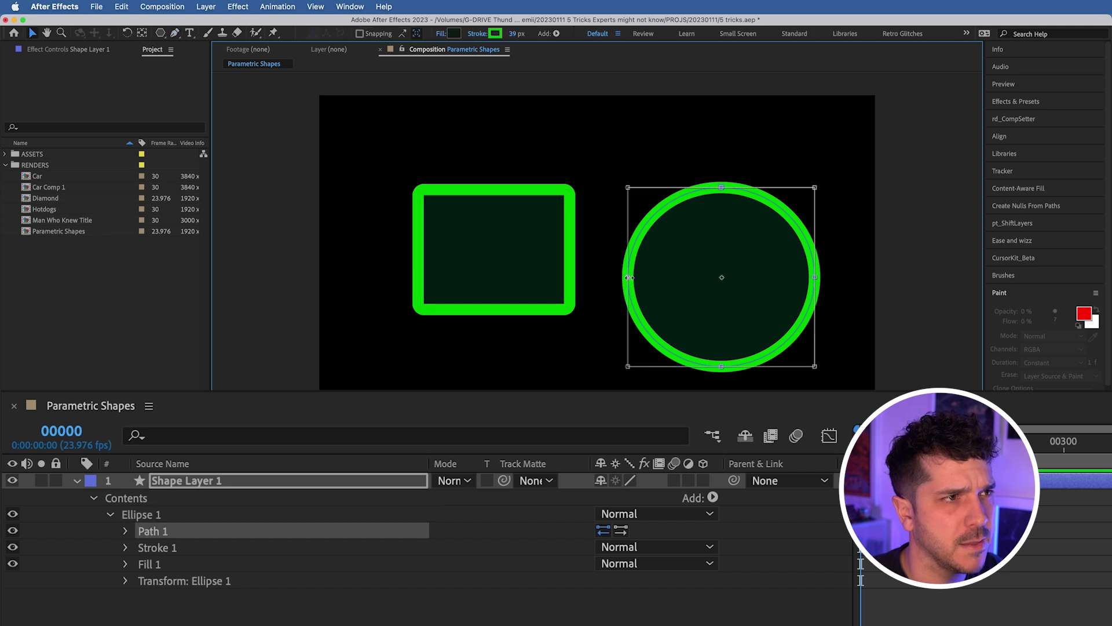
drag(627, 188, 596, 156)
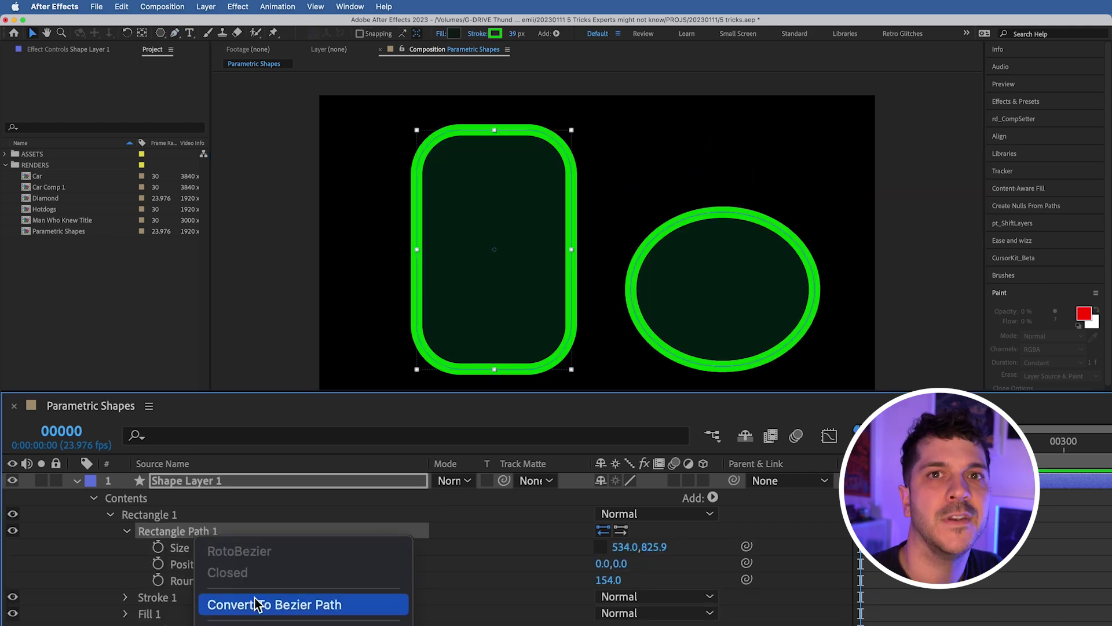
Convert Rectangle Path 1 to a Bezier path and free-transform it into a shorter, wide rounded shape.
click(256, 606)
double_click(528, 369)
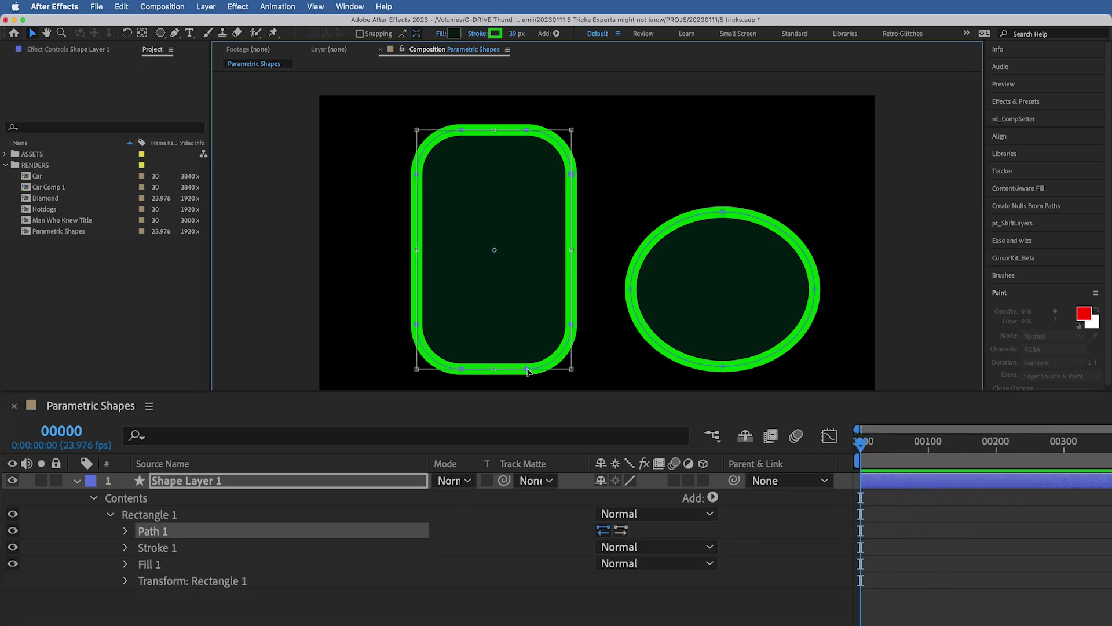
drag(571, 369, 503, 230)
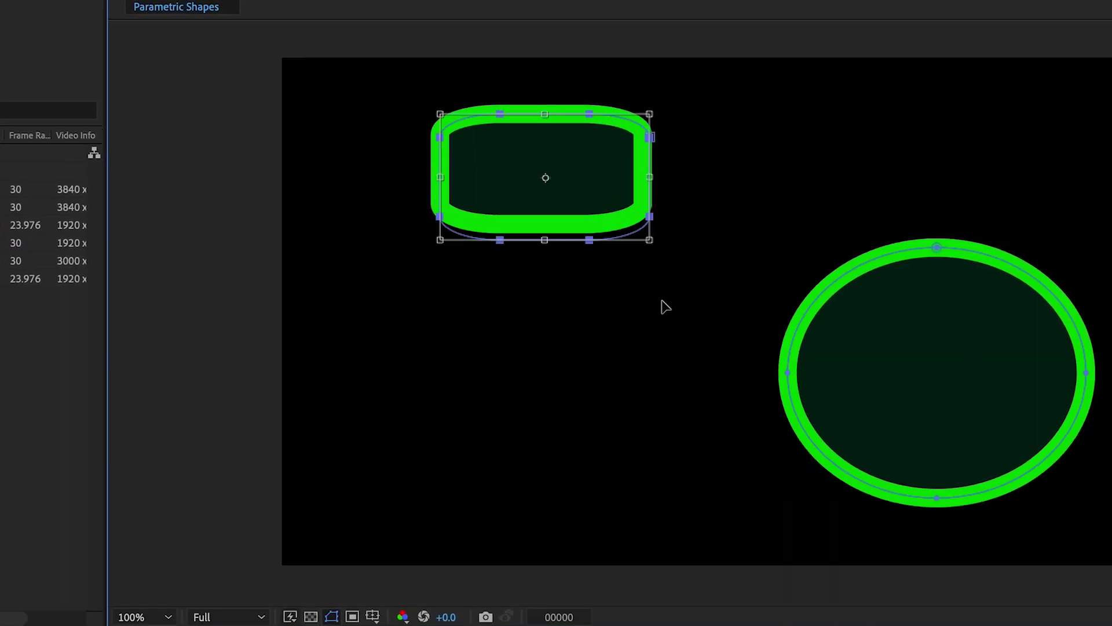